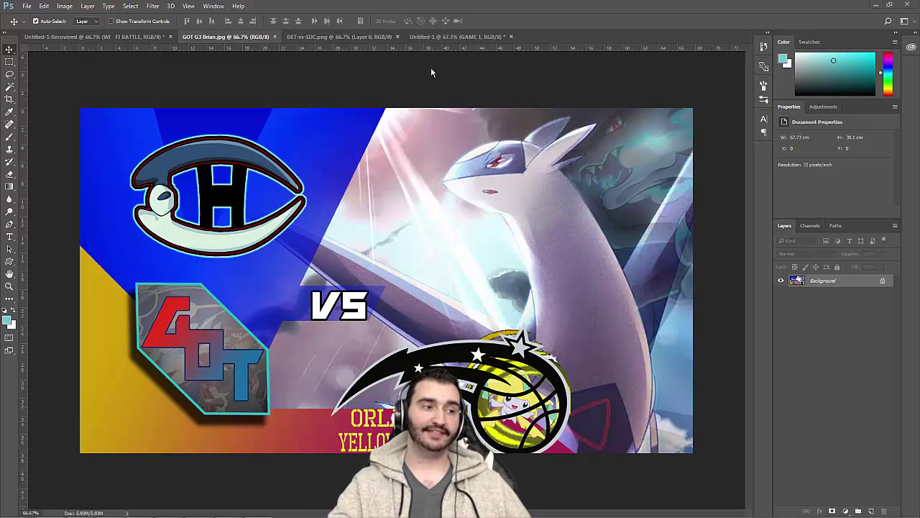
View the DET-vs-SDC reference thumbnail
click(363, 37)
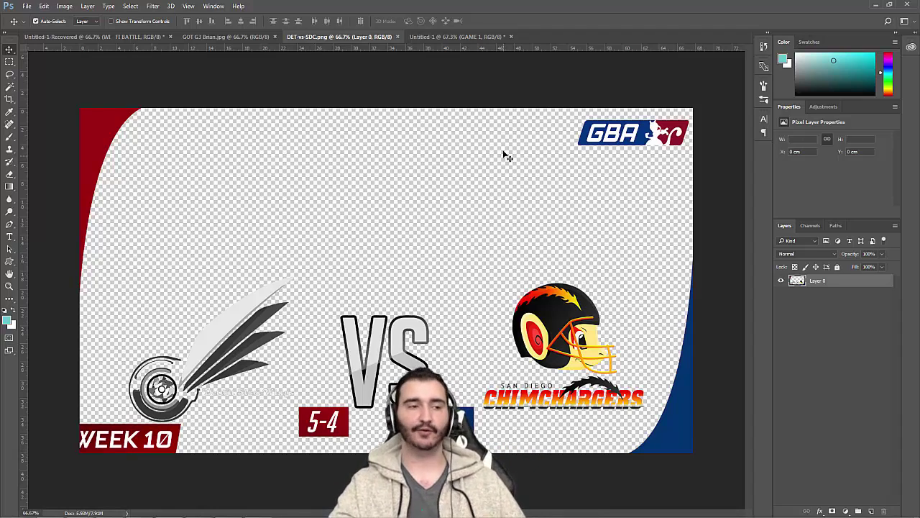
Back on Untitled-1, clear all guides from the canvas
click(465, 37)
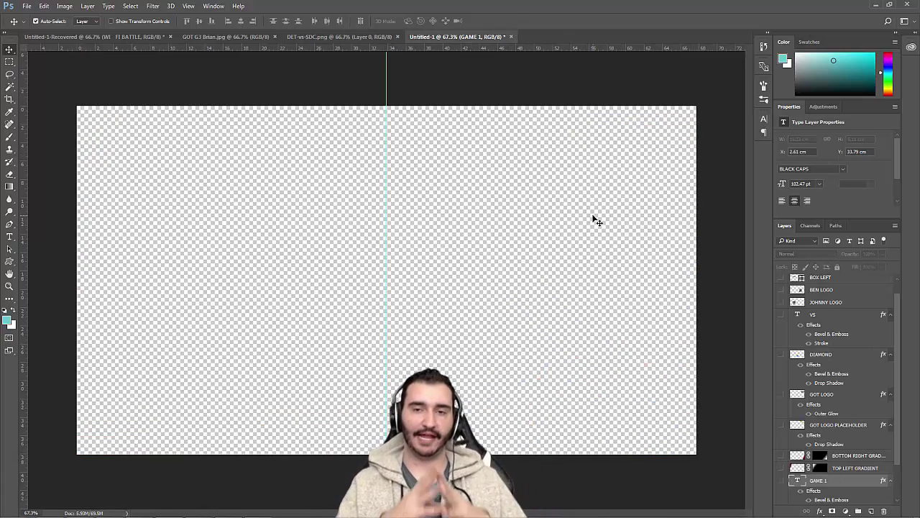
click(189, 6)
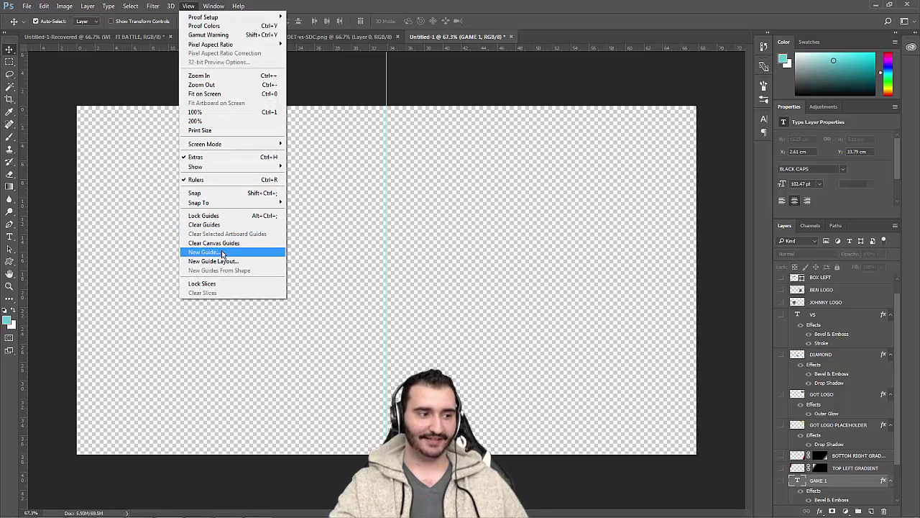
click(209, 224)
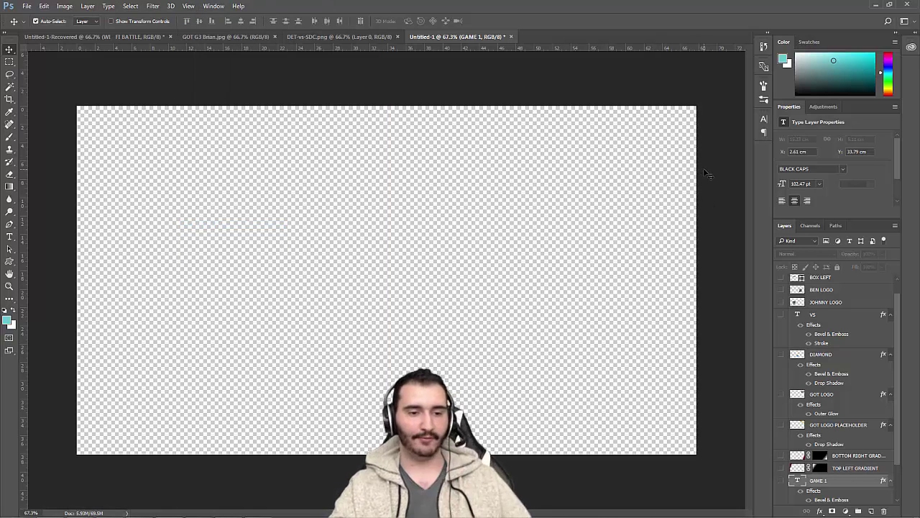
scroll(872, 329, up, 1)
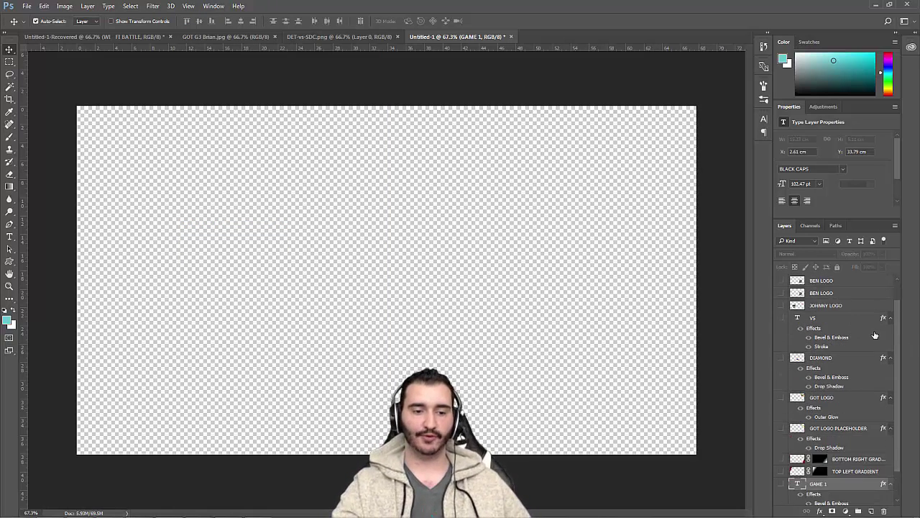
scroll(874, 334, down, 2)
scroll(871, 338, down, 2)
scroll(863, 355, up, 4)
scroll(861, 360, down, 4)
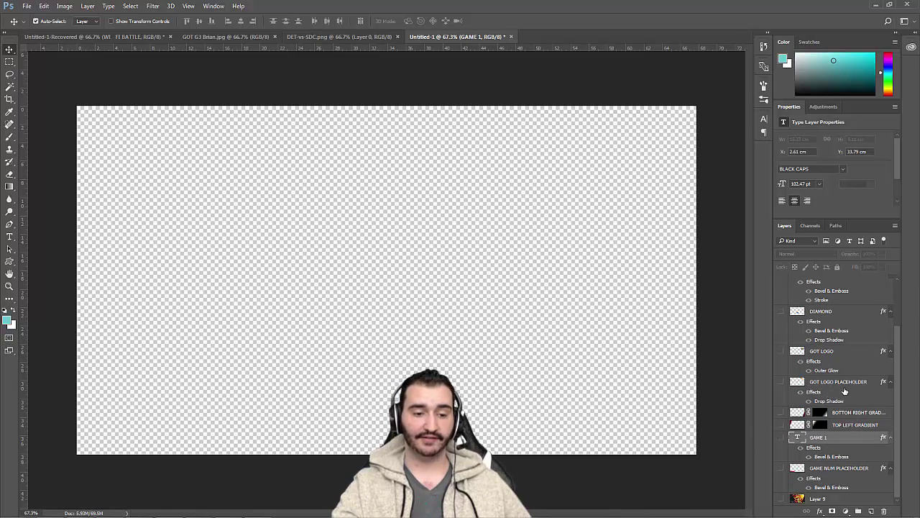
scroll(844, 390, up, 3)
scroll(843, 399, up, 1)
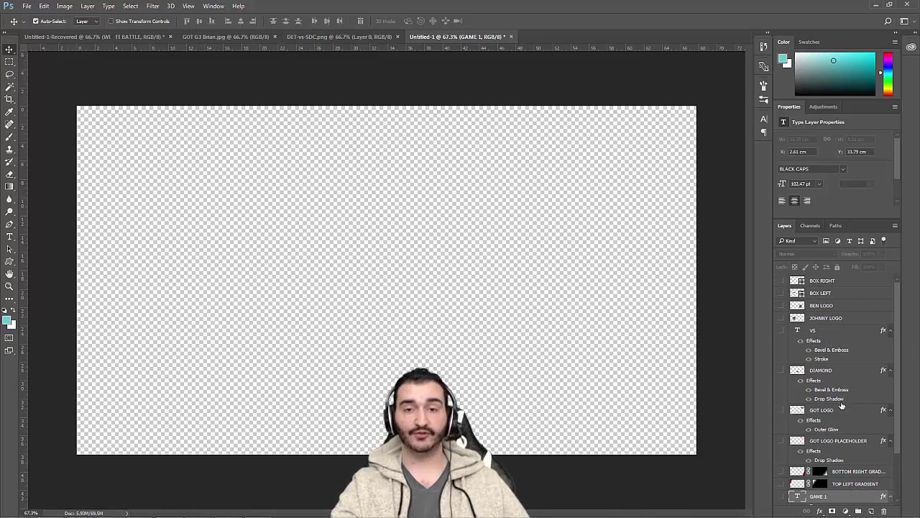
scroll(838, 413, down, 1)
scroll(832, 423, down, 2)
scroll(832, 431, down, 1)
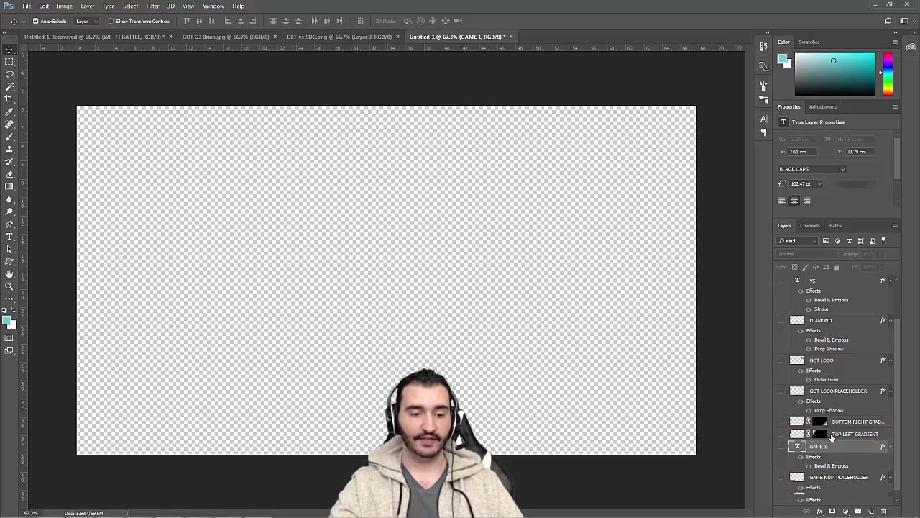
Show the GAME NUM PLACEHOLDER banner and GAME 1 text layers, checking the DET-vs-SDC reference
click(781, 476)
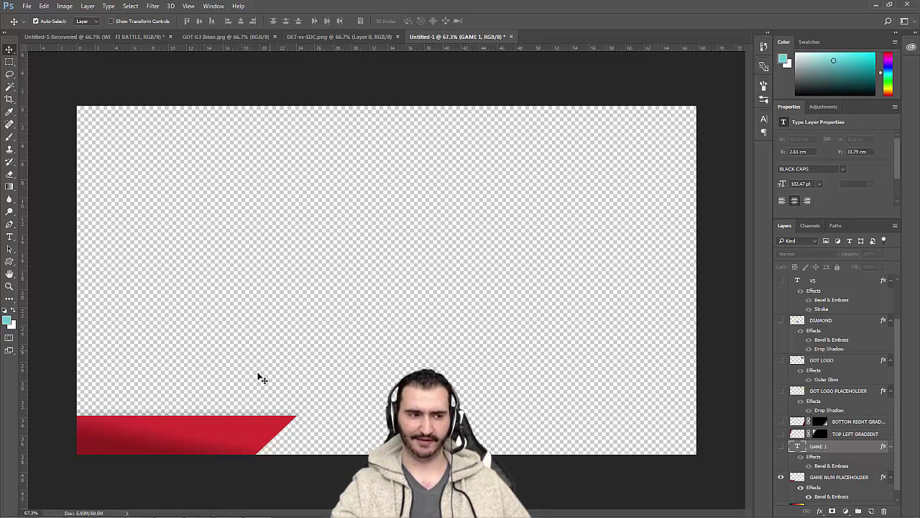
click(369, 37)
click(446, 37)
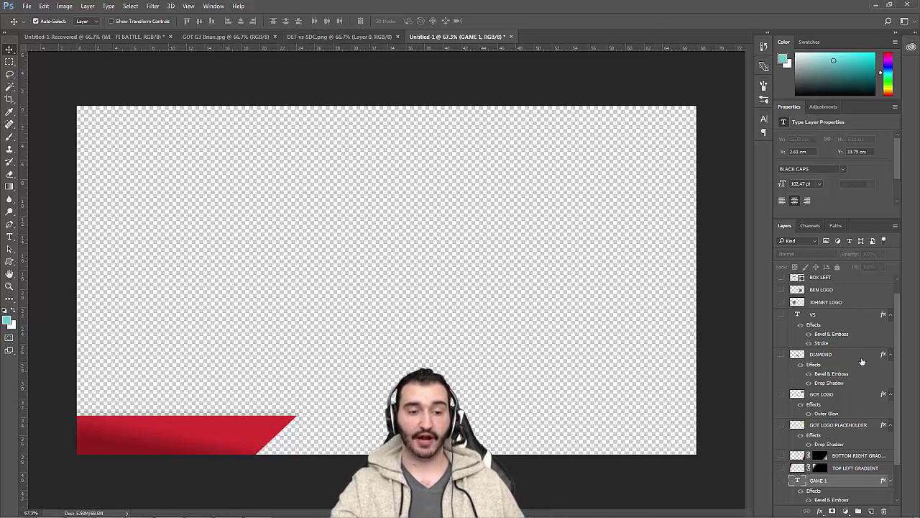
scroll(839, 472, down, 1)
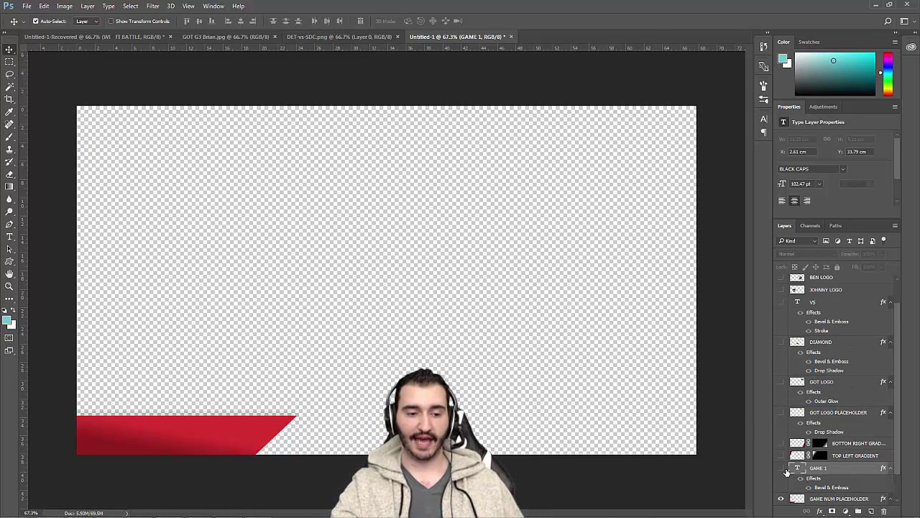
click(781, 468)
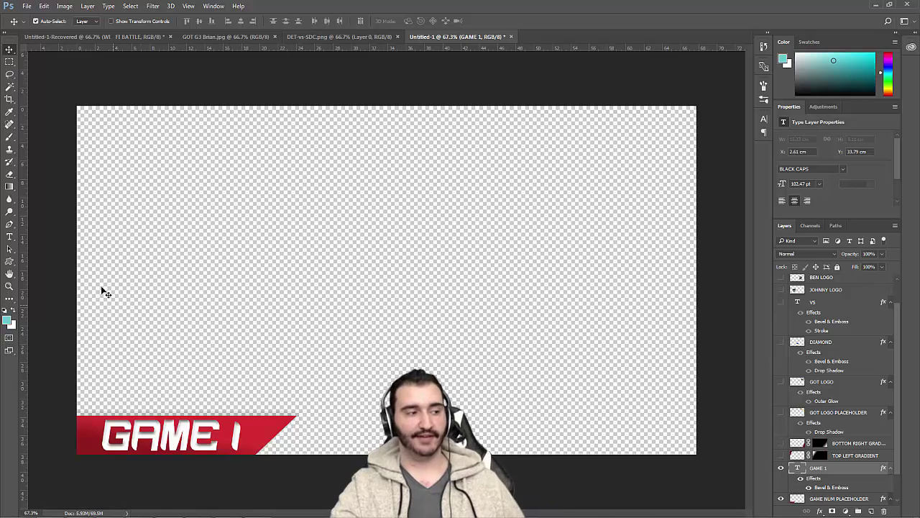
click(9, 237)
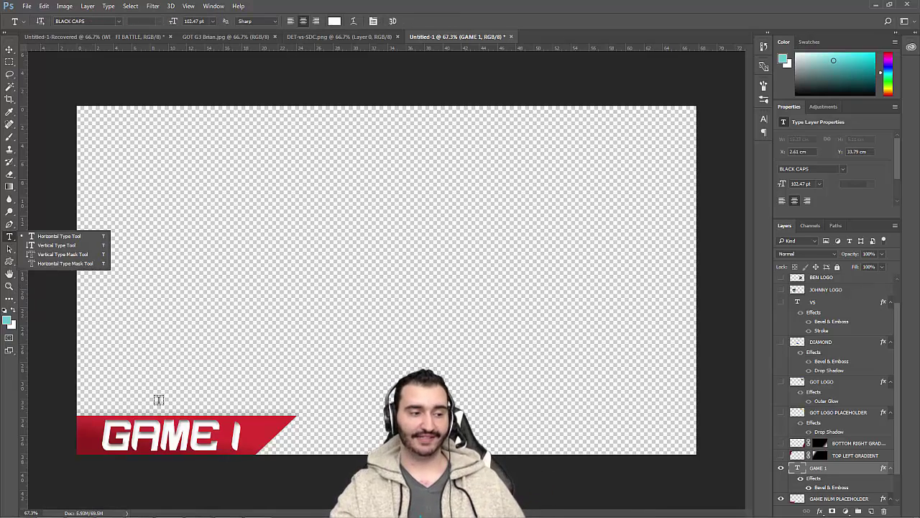
click(245, 440)
drag(246, 440, 94, 433)
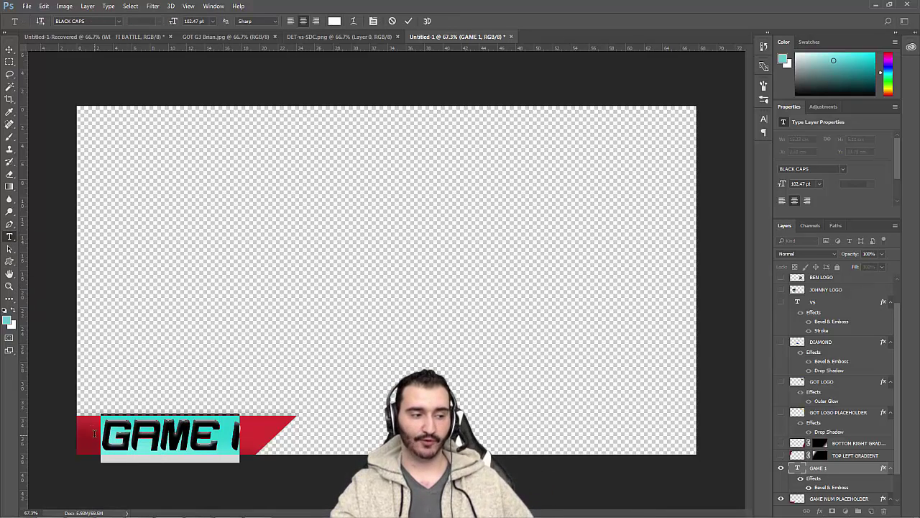
text(ROUND OF 84)
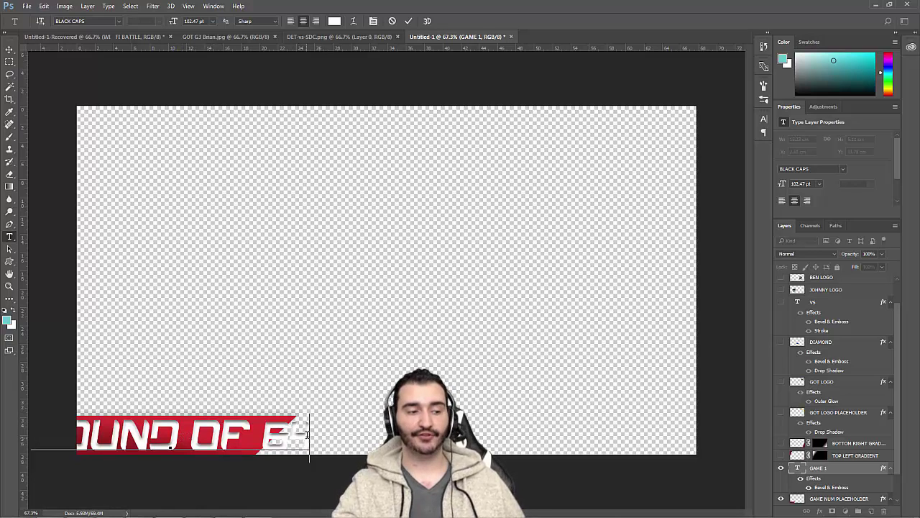
drag(304, 442, 30, 438)
key(BackSpace)
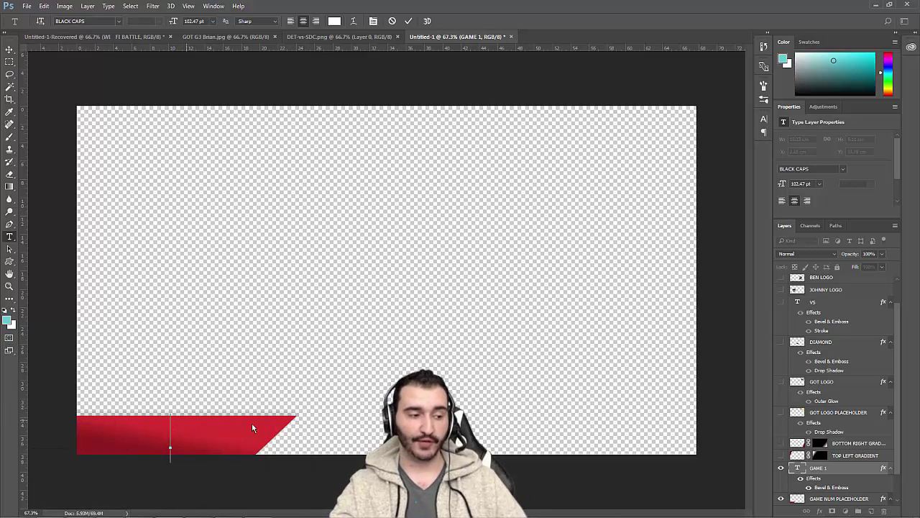
text(GAME)
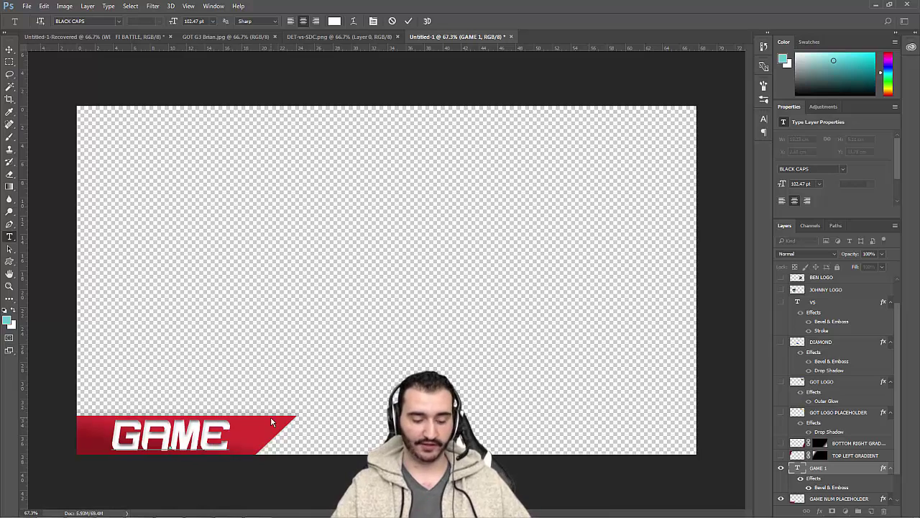
text( 6)
key(BackSpace)
text(5)
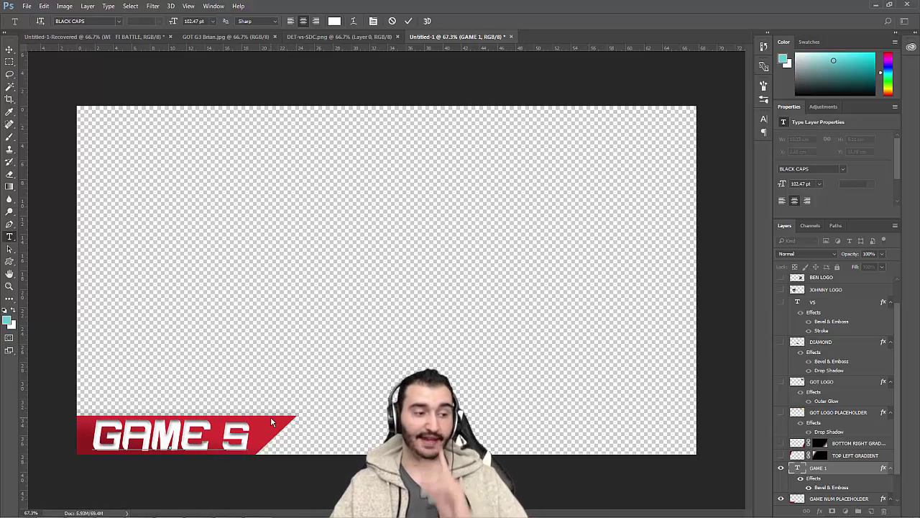
key(BackSpace)
text(1)
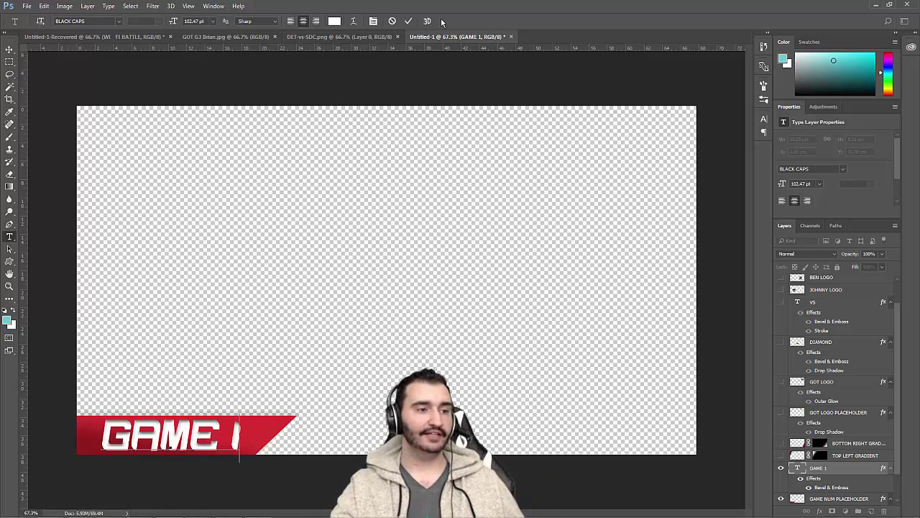
click(408, 21)
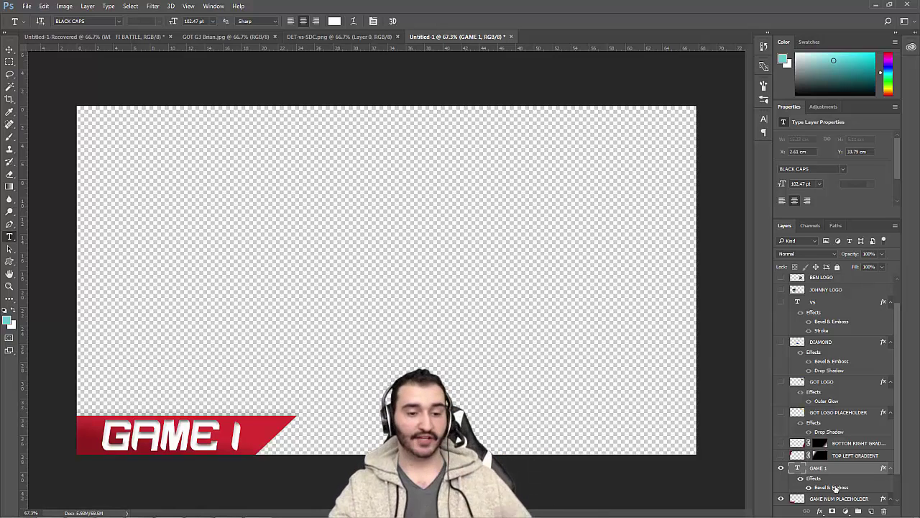
drag(898, 418, 901, 408)
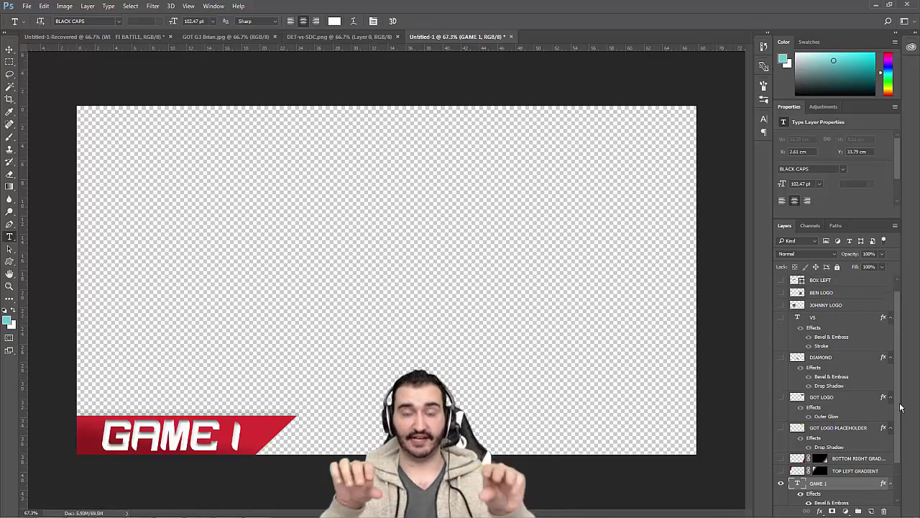
After viewing the DET-vs-SDC reference, turn on the VS layer in Untitled-1
click(354, 36)
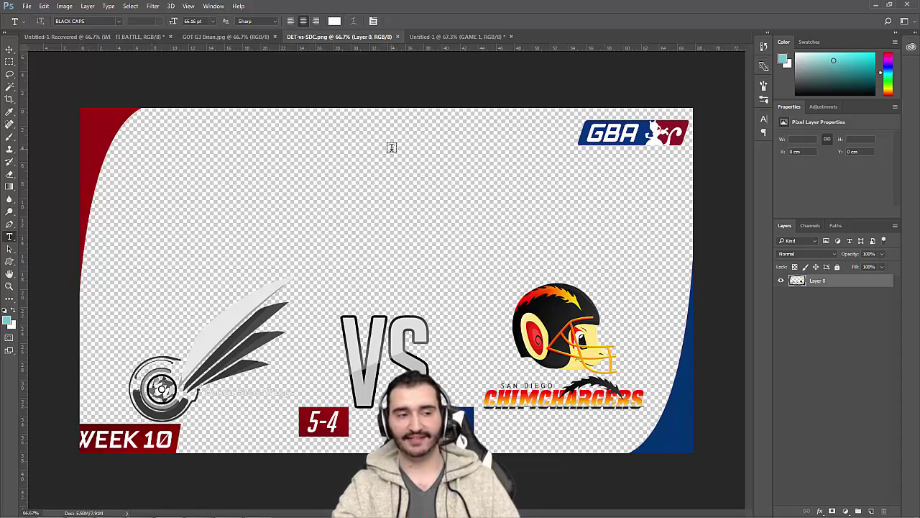
click(494, 36)
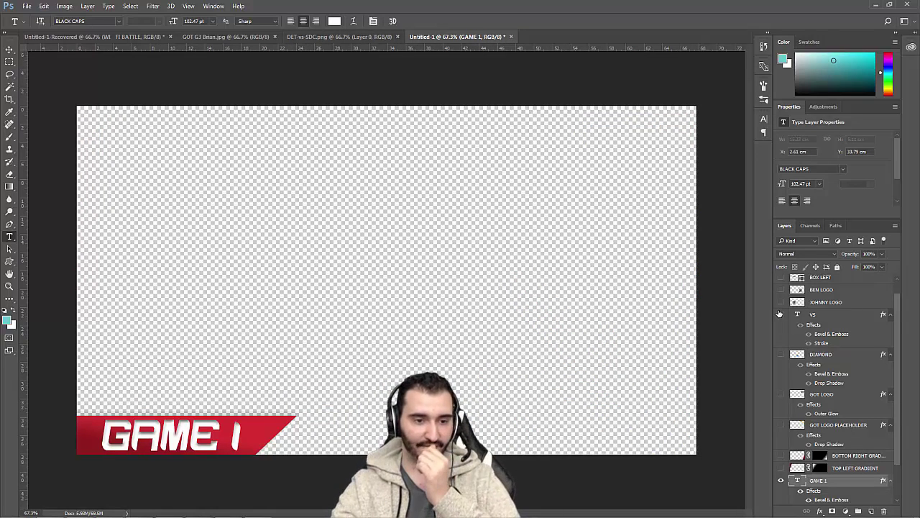
click(782, 314)
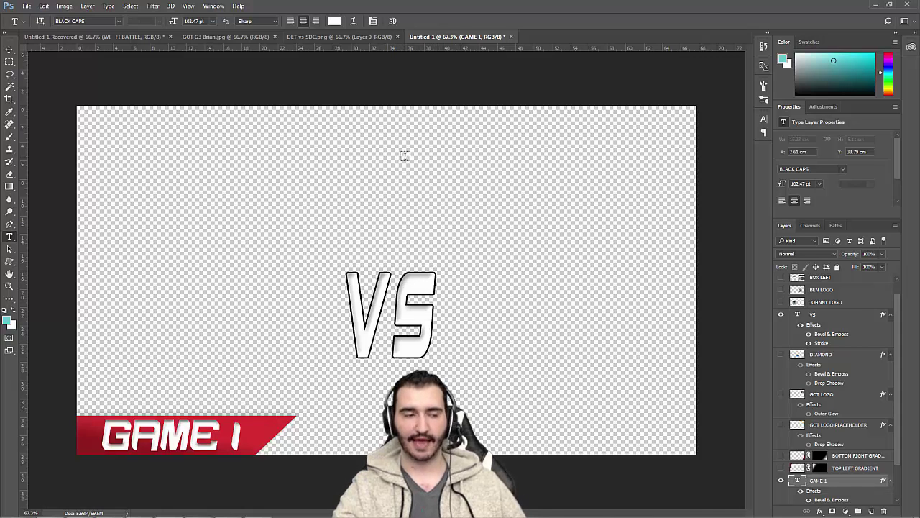
Compare the canvas against the DET-vs-SDC and GOT G3 Brian references
click(363, 39)
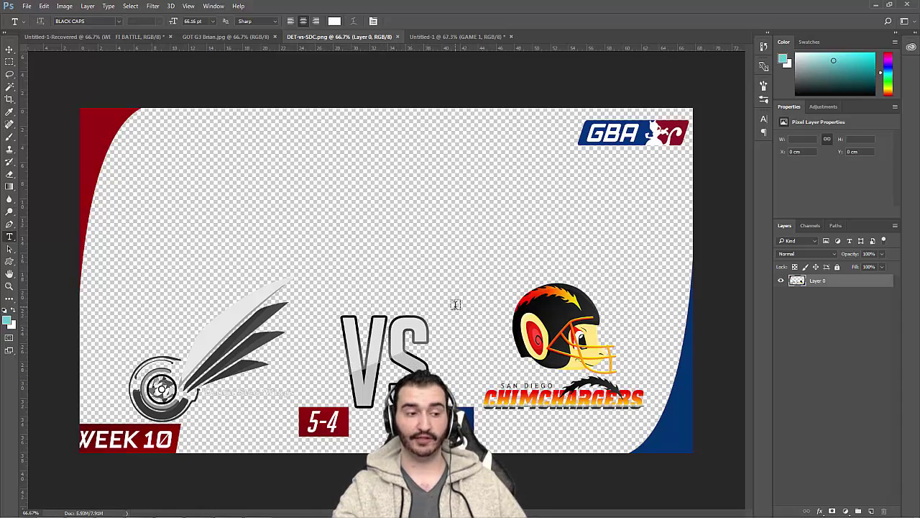
click(456, 37)
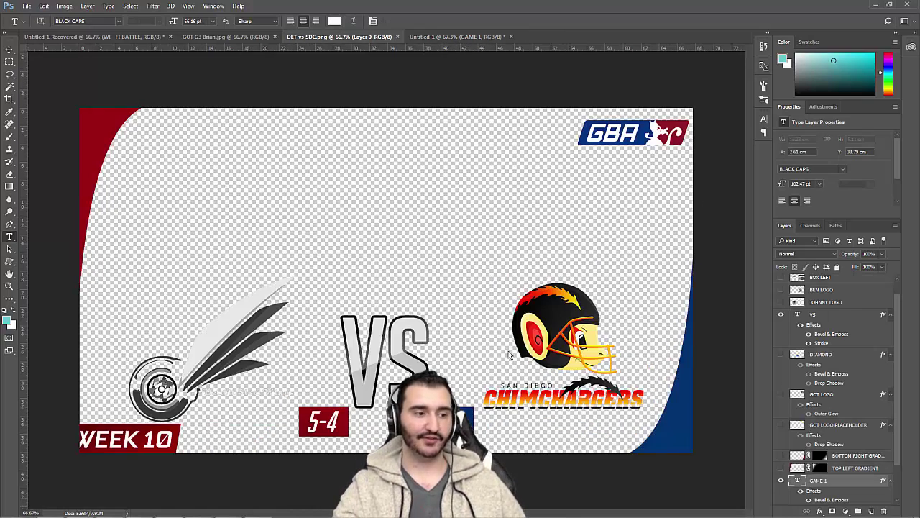
click(375, 37)
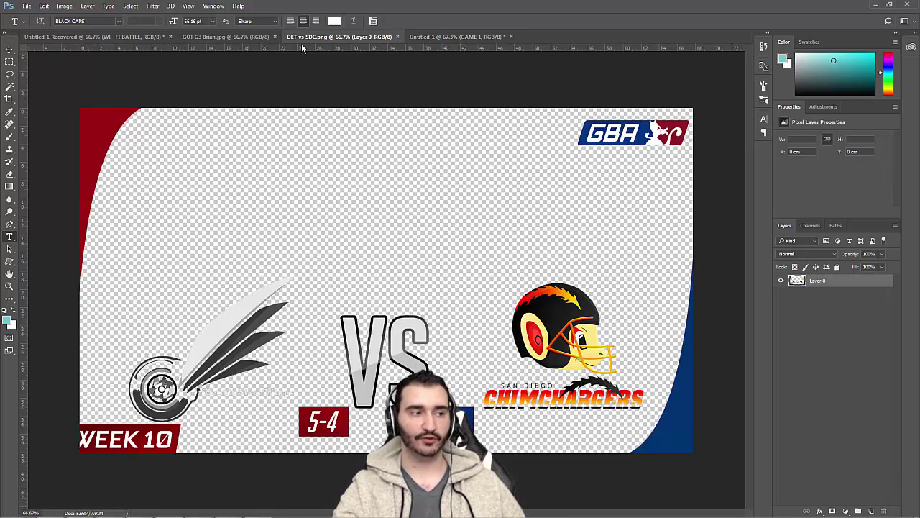
click(250, 39)
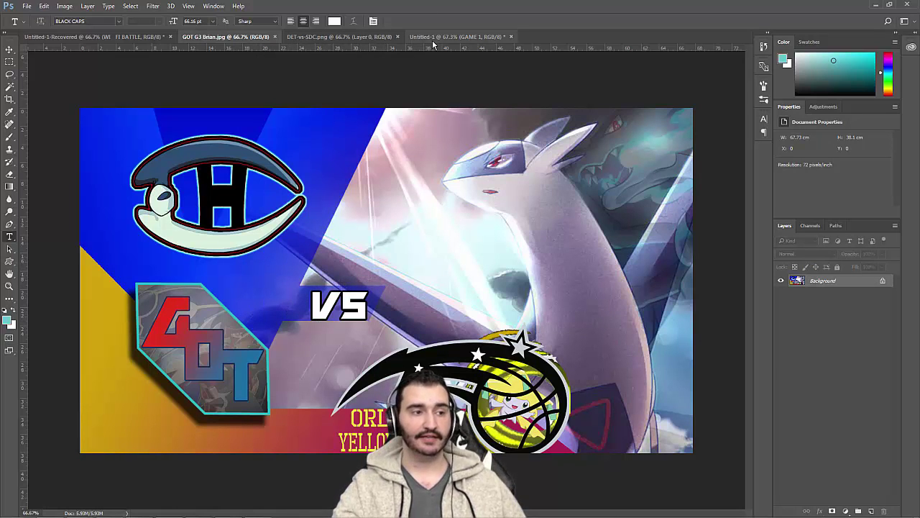
click(373, 37)
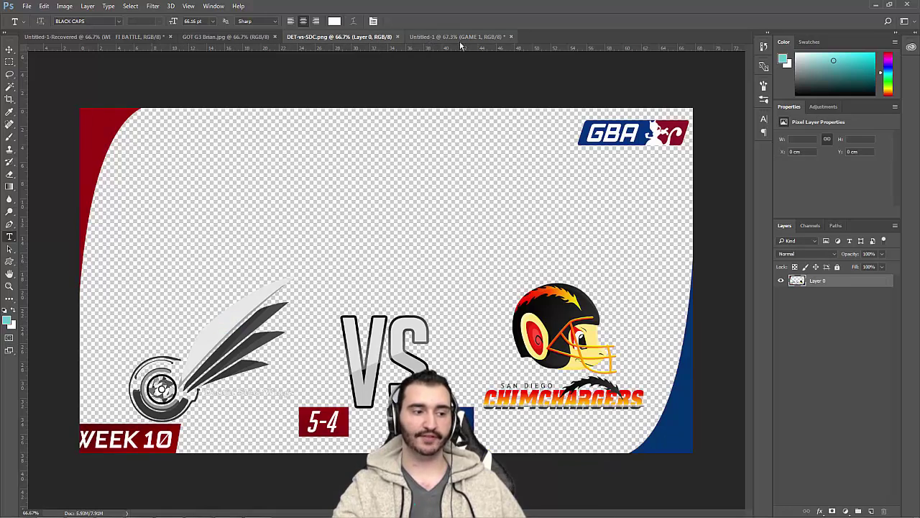
click(470, 37)
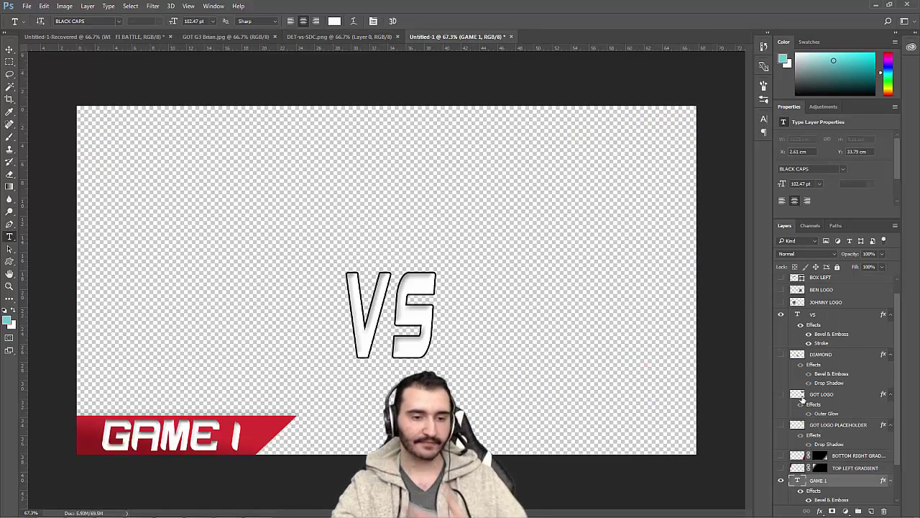
scroll(817, 458, down, 2)
scroll(818, 458, down, 2)
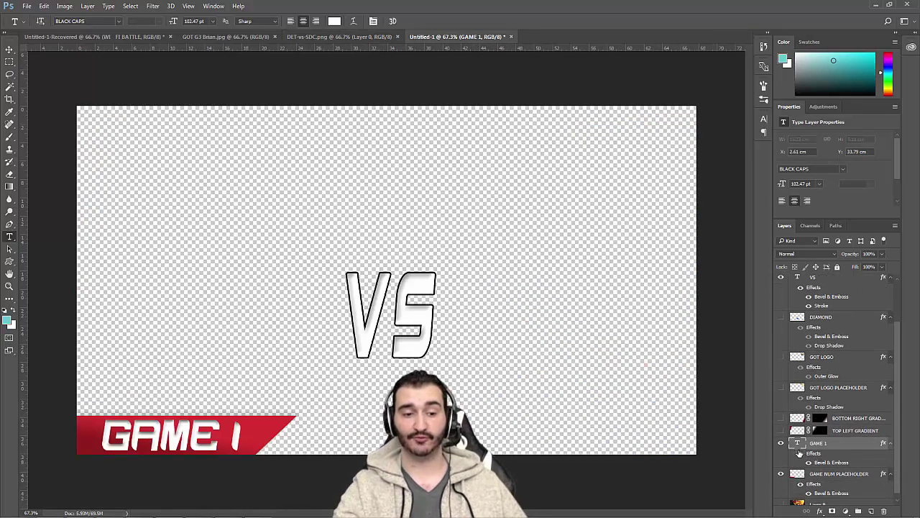
scroll(793, 443, up, 1)
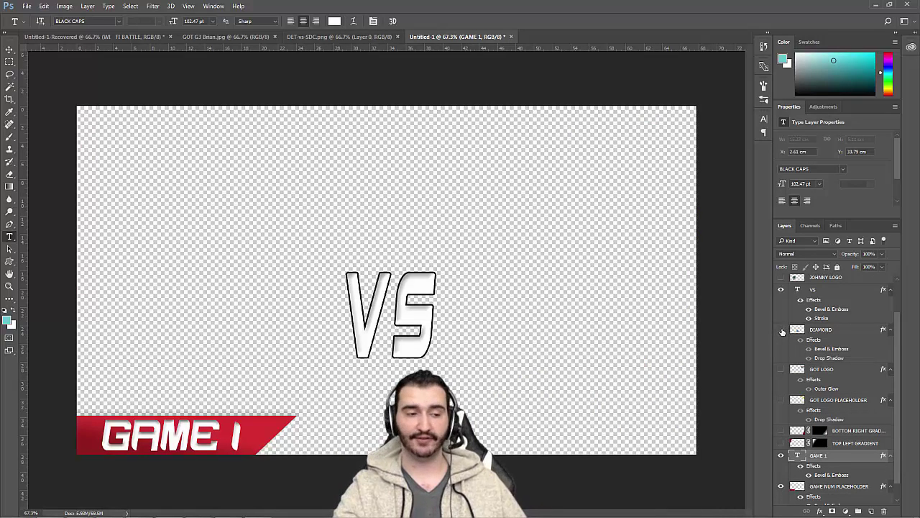
Show the DIAMOND layer, then trial a vertical flip on GAME 1 and undo it
click(781, 330)
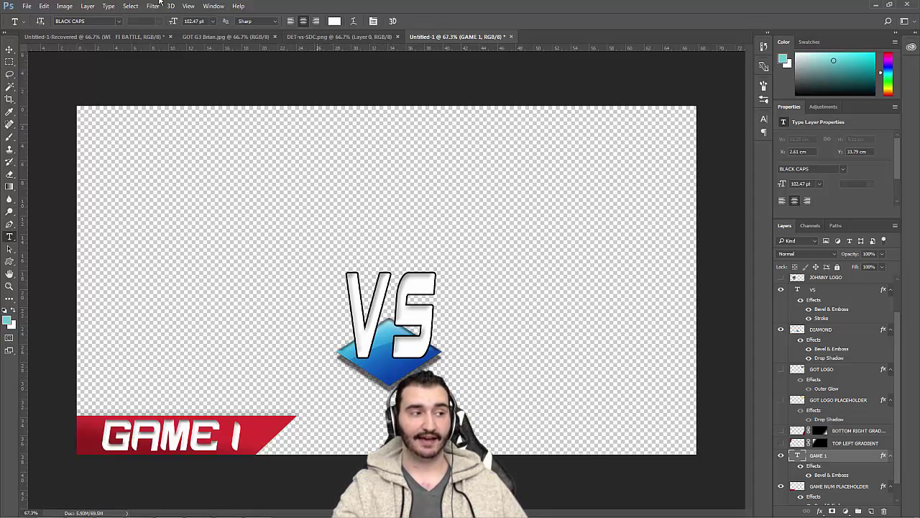
click(44, 6)
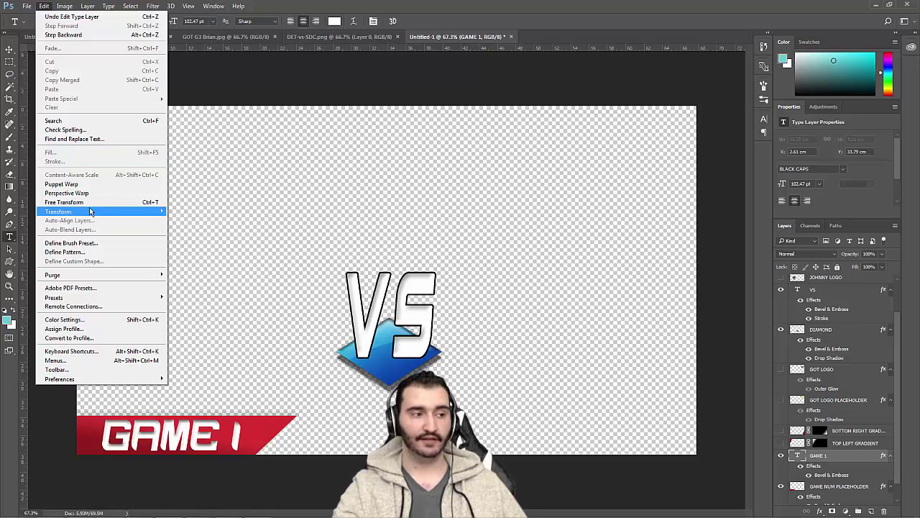
mouse_move(59, 211)
click(235, 324)
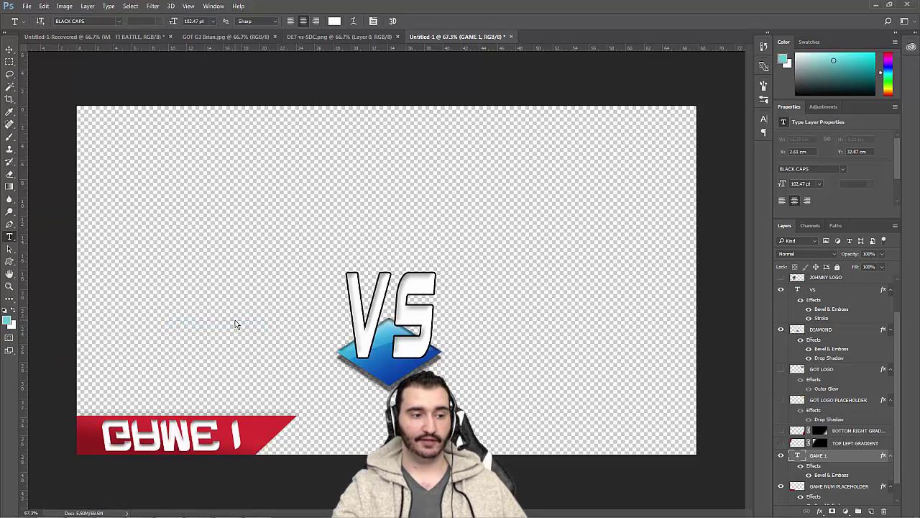
key(ctrl+z)
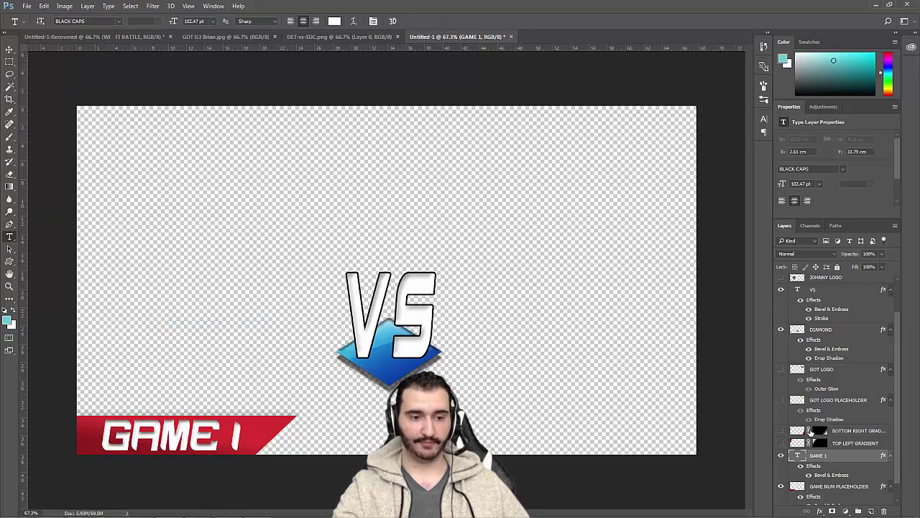
Trial a vertical flip on the VS layer, undo it, and select DIAMOND
click(832, 295)
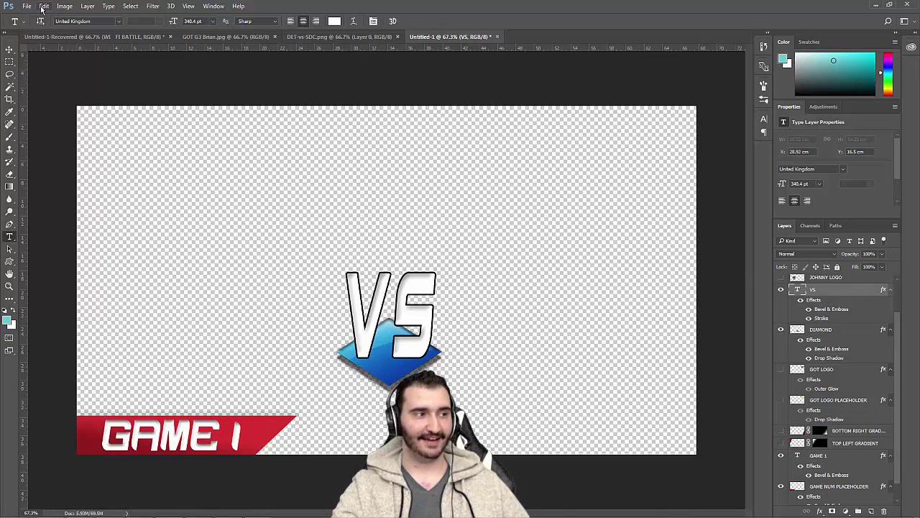
click(44, 6)
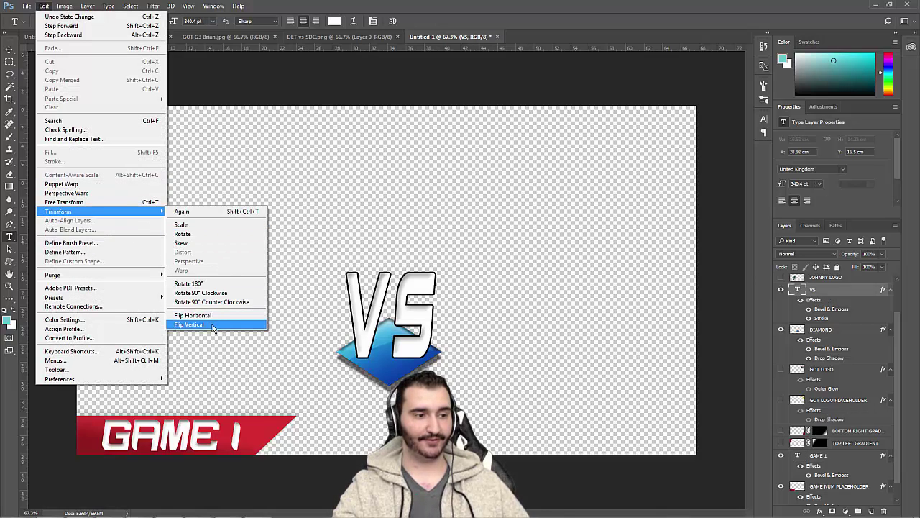
click(216, 324)
key(ctrl+z)
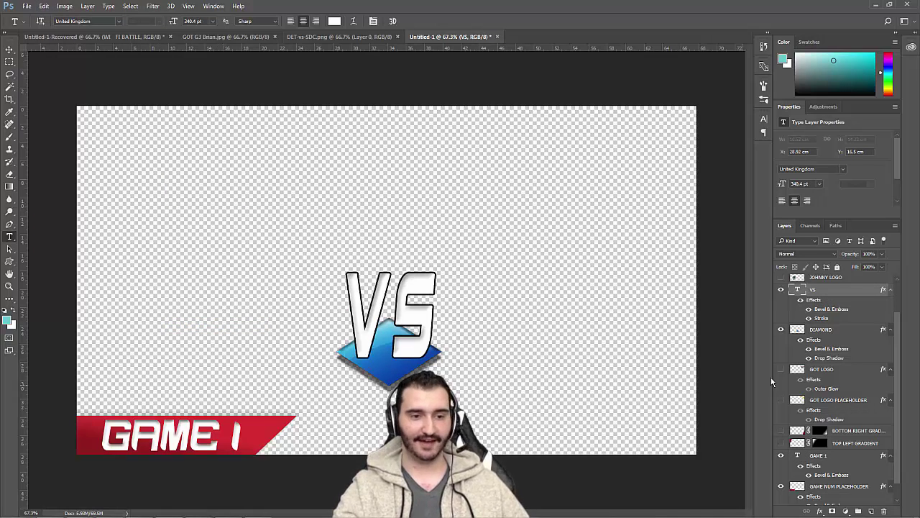
scroll(848, 340, up, 2)
click(842, 368)
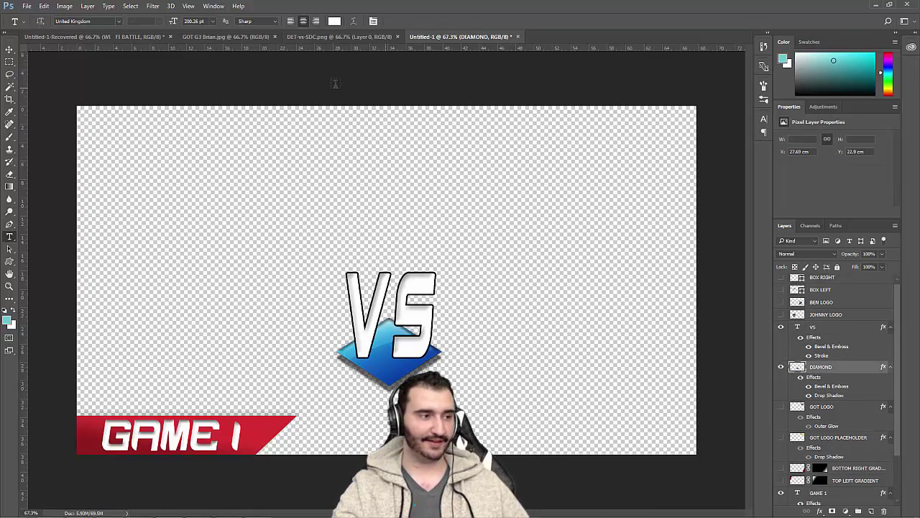
click(64, 6)
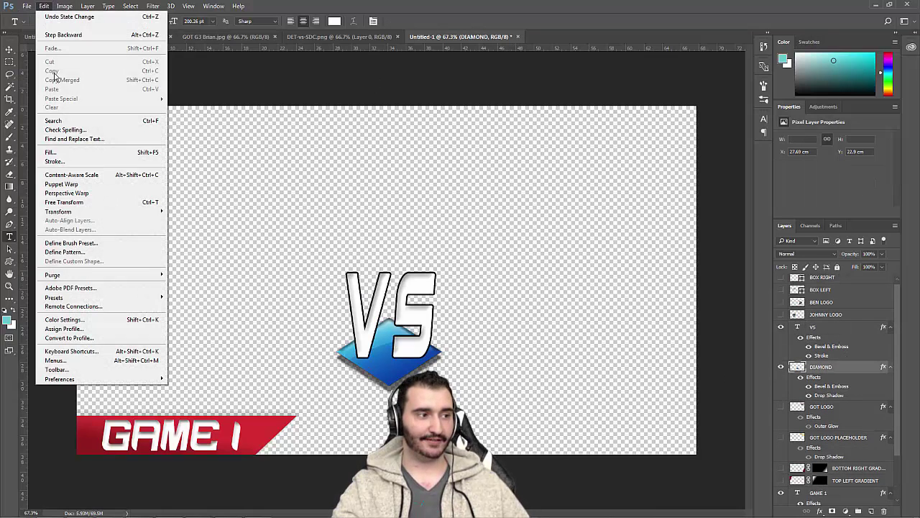
mouse_move(59, 211)
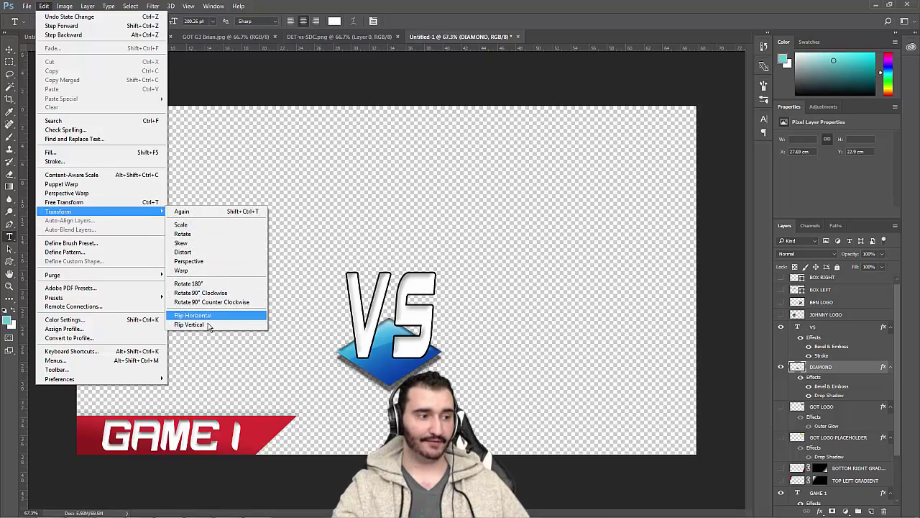
Trial a vertical flip on the diamond, undo it, and glance at the DET-vs-SDC reference
click(209, 324)
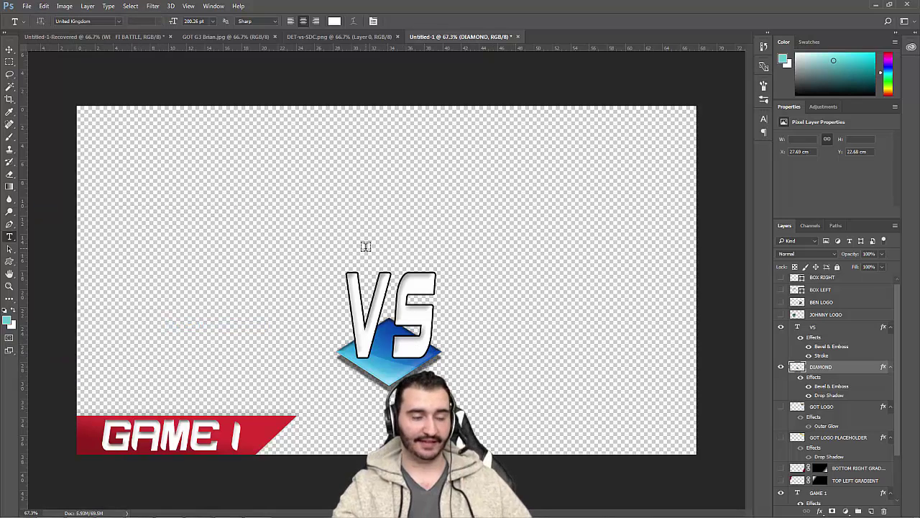
key(ctrl+z)
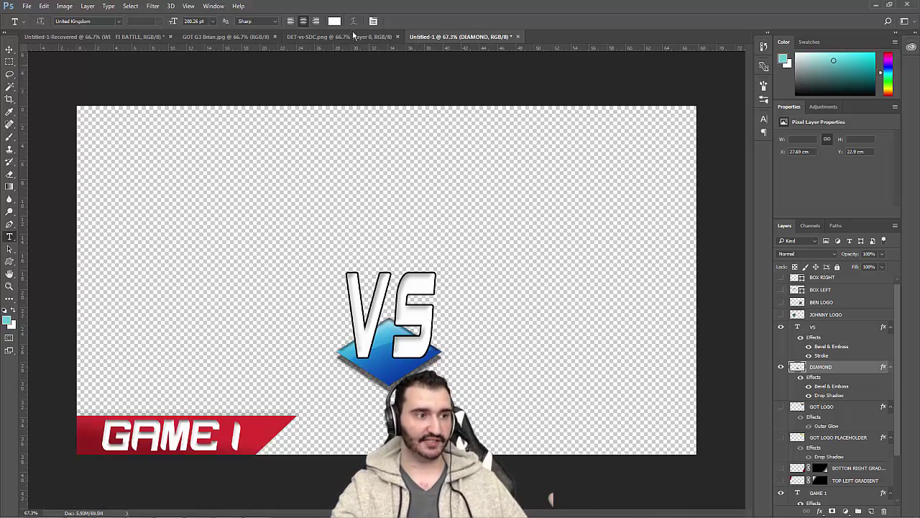
click(337, 37)
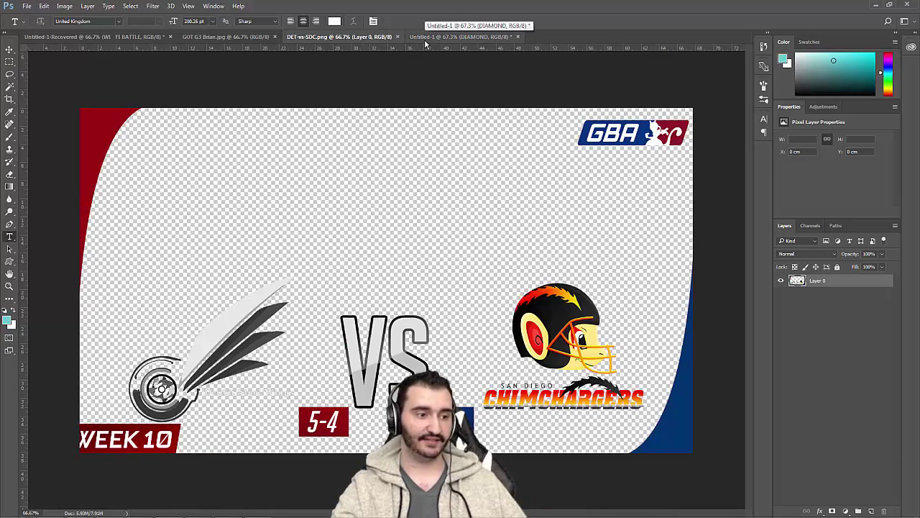
click(424, 37)
Compare Untitled-1 against the DET-vs-SDC.png reference several times
click(356, 37)
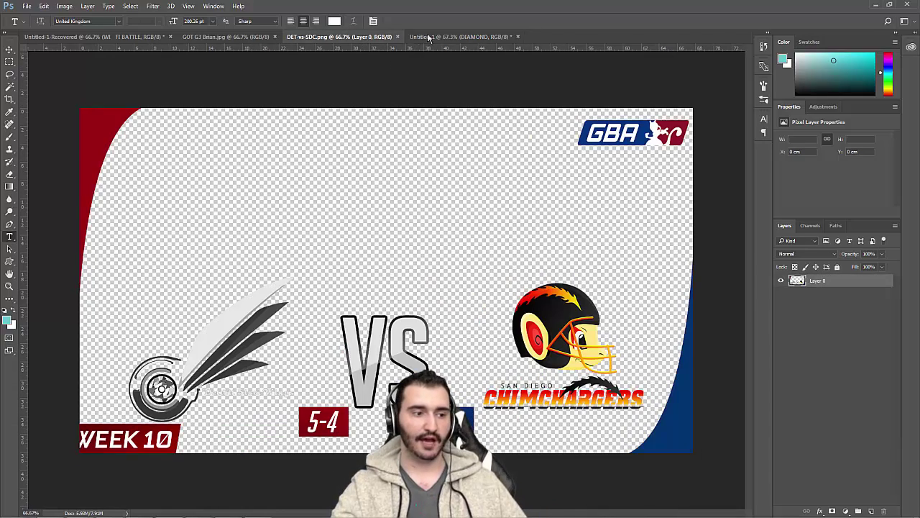
click(458, 37)
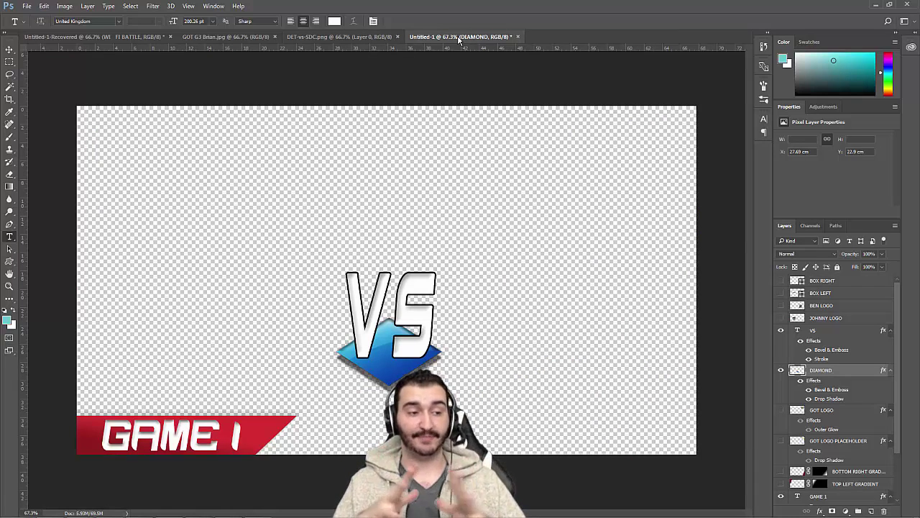
click(346, 38)
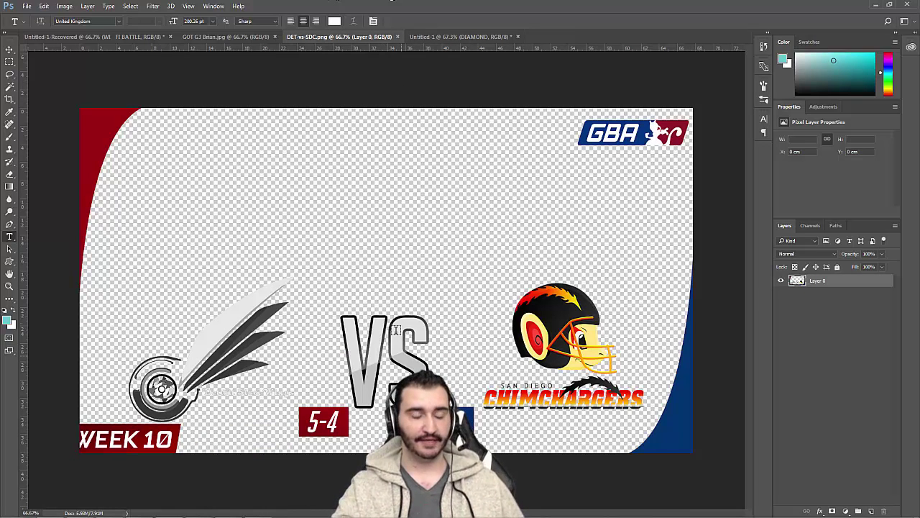
click(445, 37)
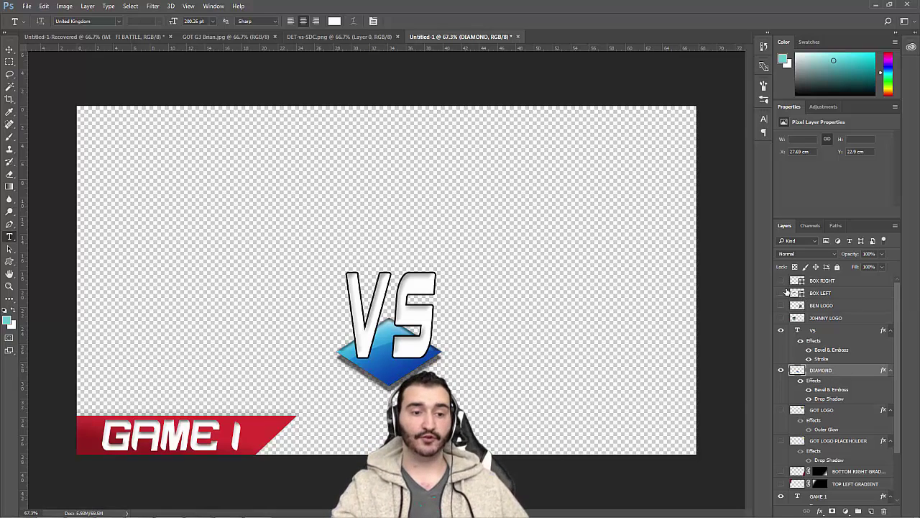
click(345, 34)
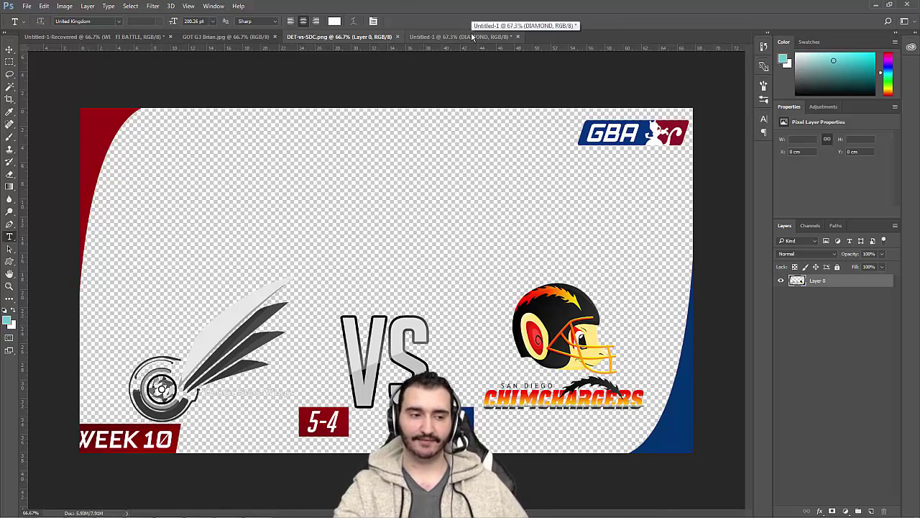
click(472, 36)
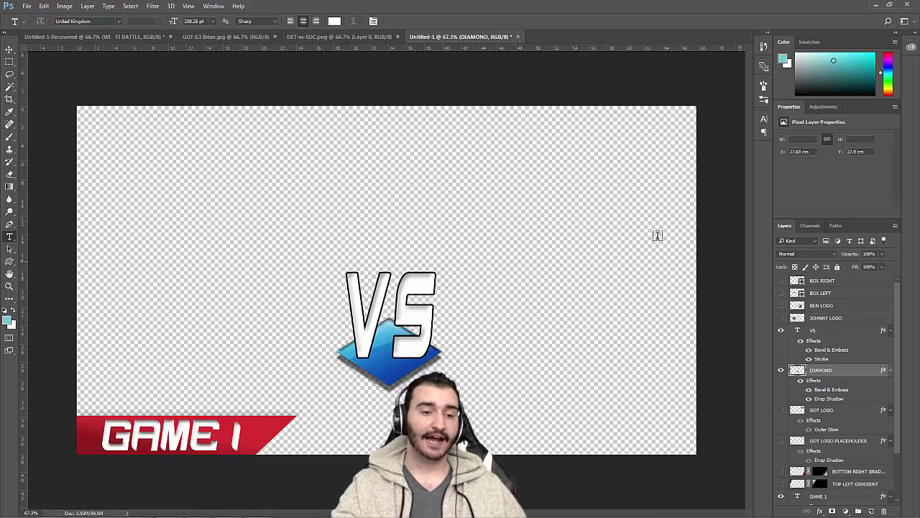
Show both logo boxes and trial a Move-tool drag of the left box, undoing it
click(787, 281)
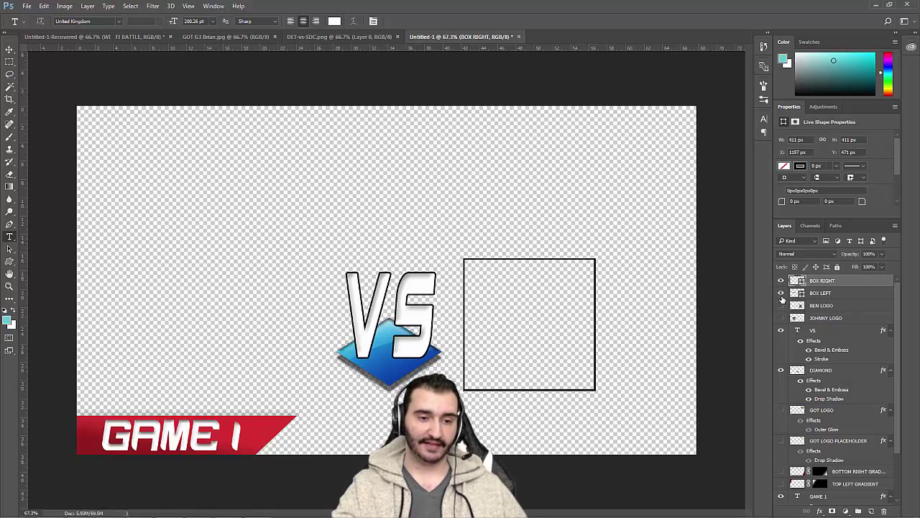
click(781, 293)
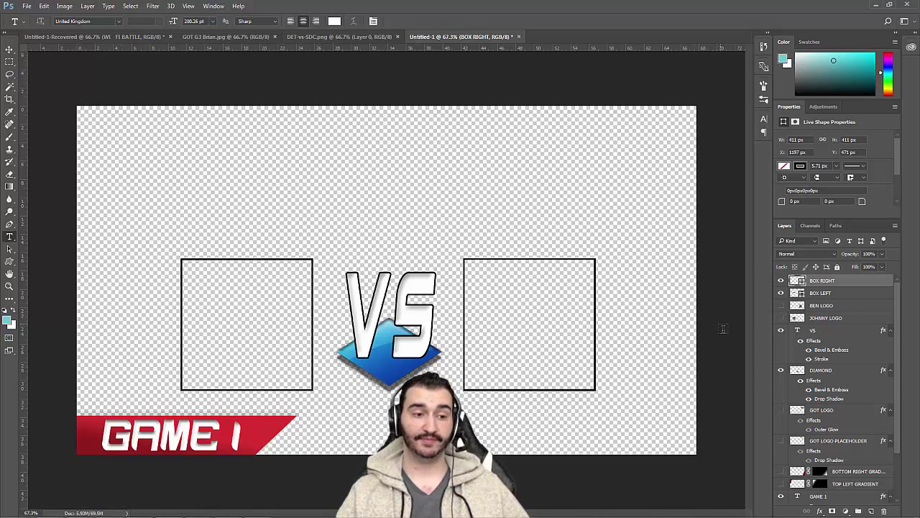
click(10, 50)
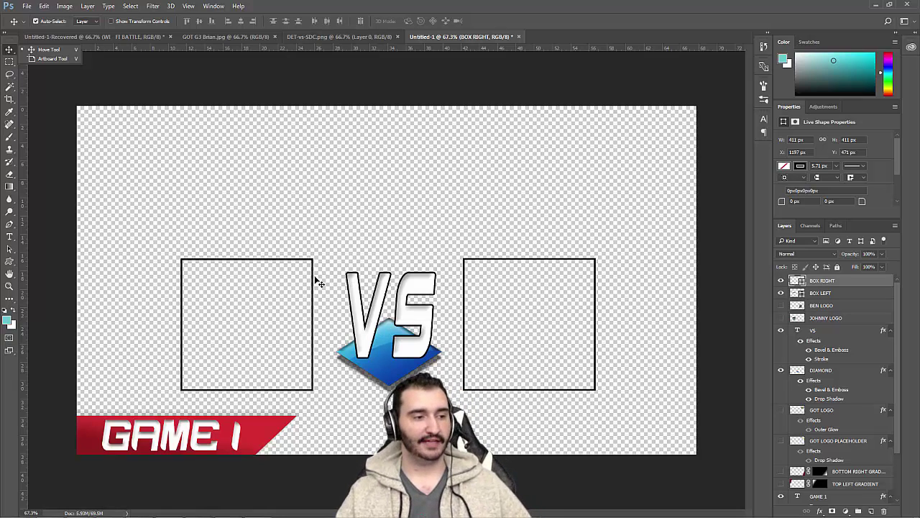
drag(317, 282, 596, 277)
key(ctrl+z)
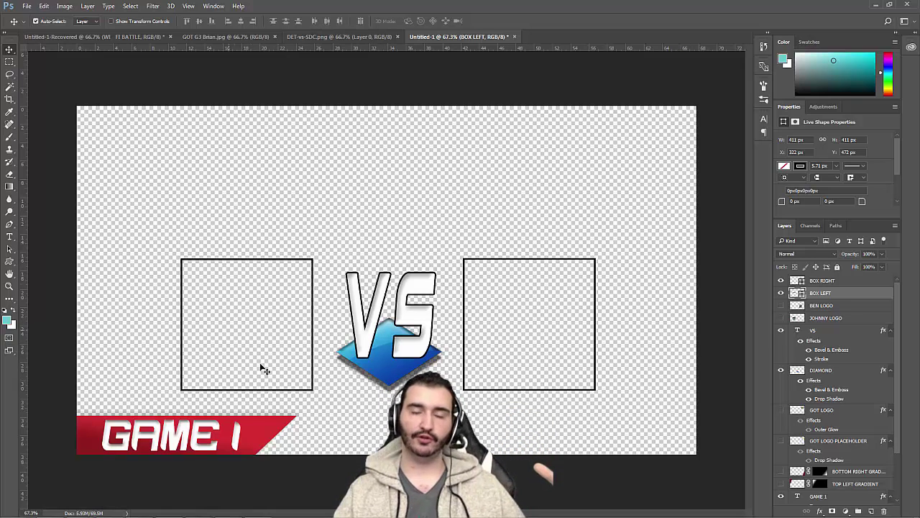
Toggle the left logo box off and back on
click(781, 280)
click(781, 280)
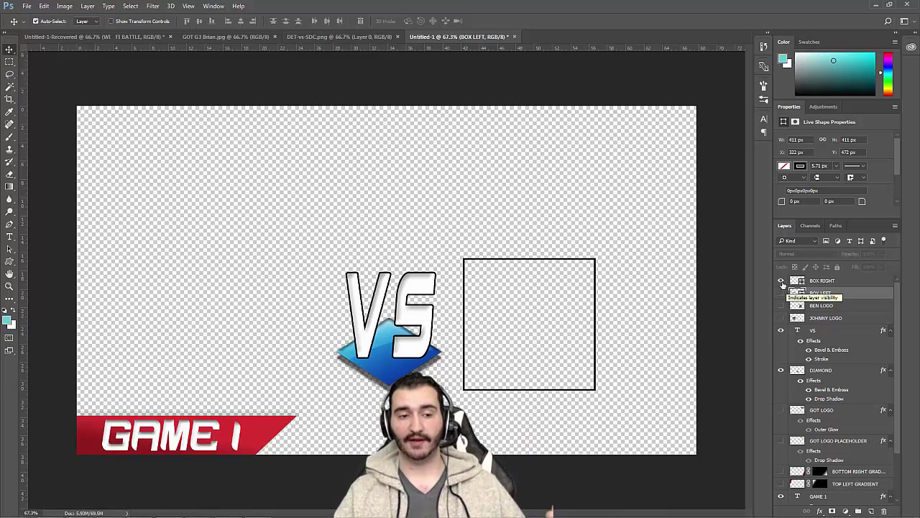
click(781, 293)
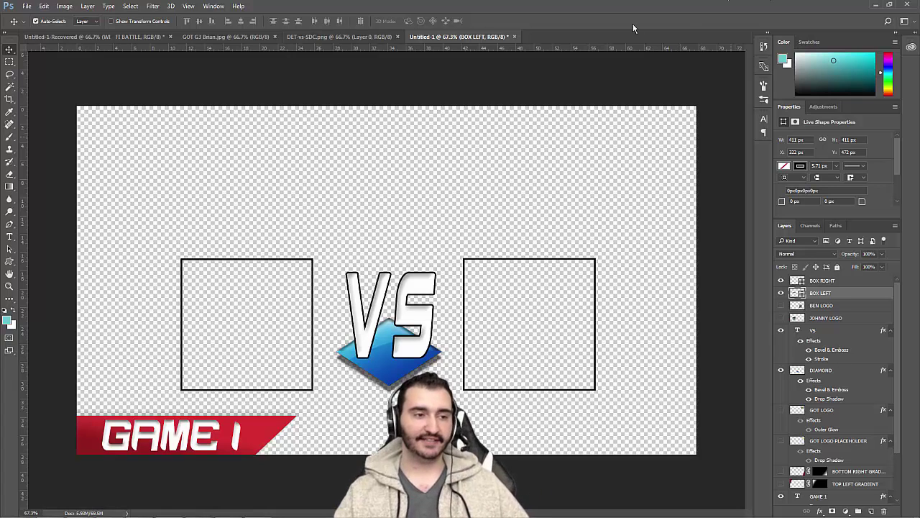
After checking the DET-vs-SDC.png reference, turn on the GOT LOGO layer
click(345, 36)
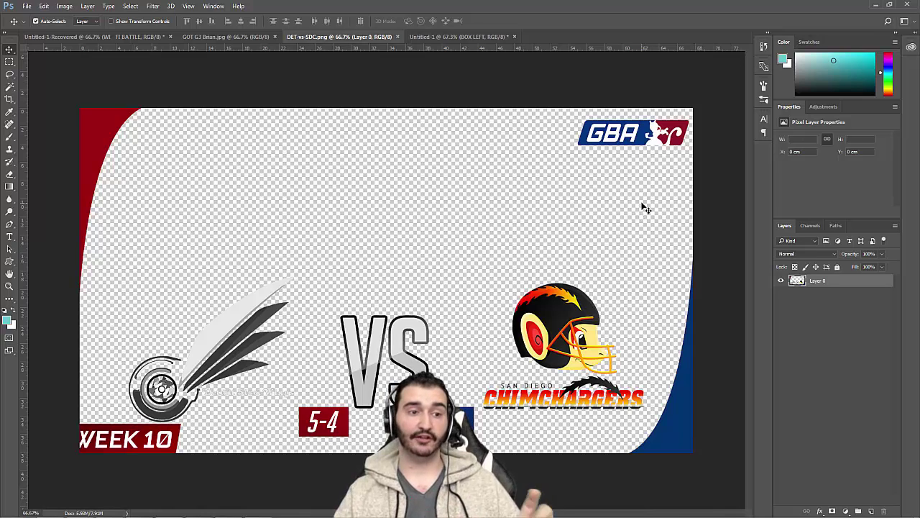
click(483, 38)
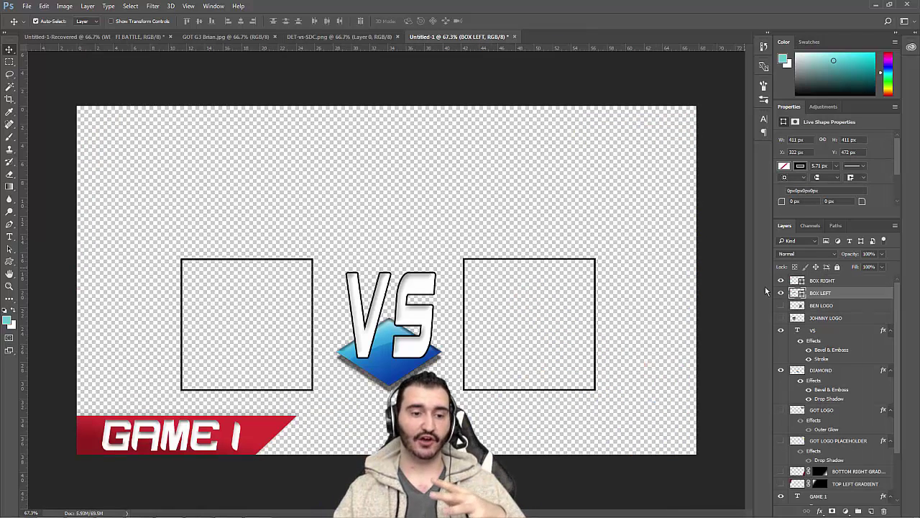
scroll(806, 396, down, 1)
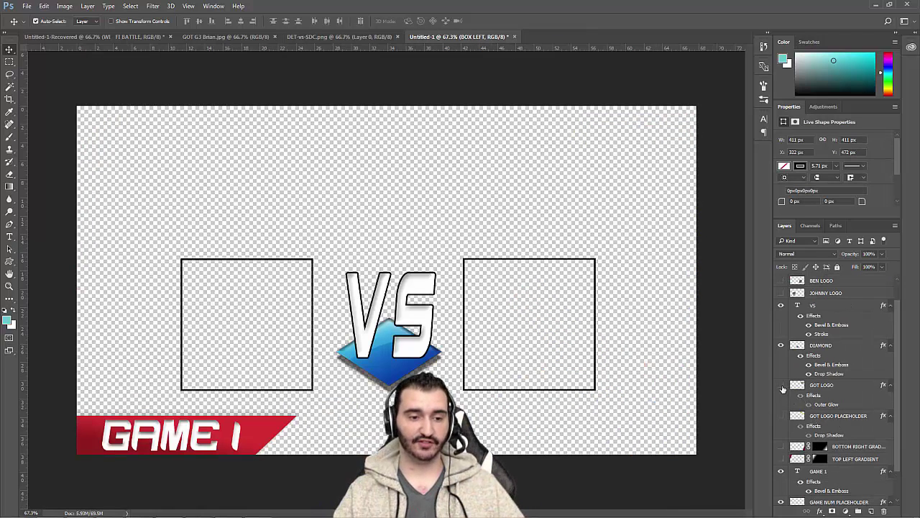
click(782, 385)
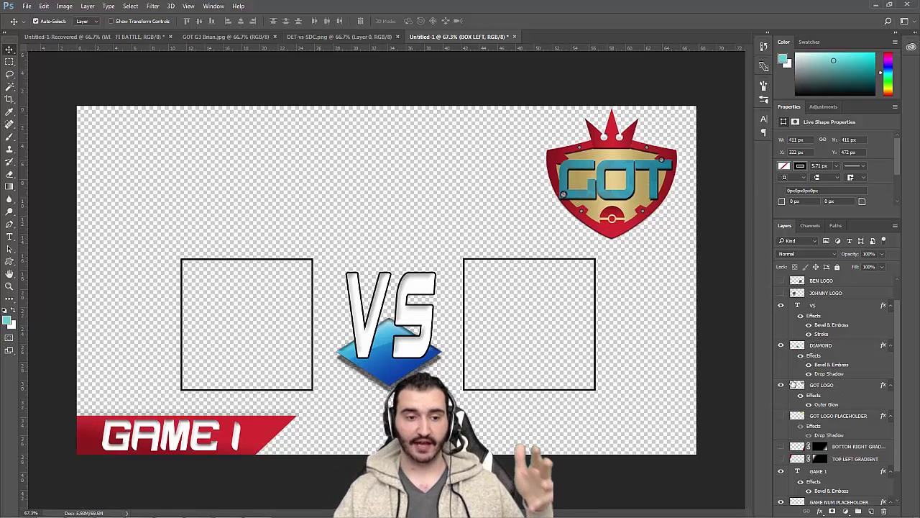
scroll(856, 410, down, 1)
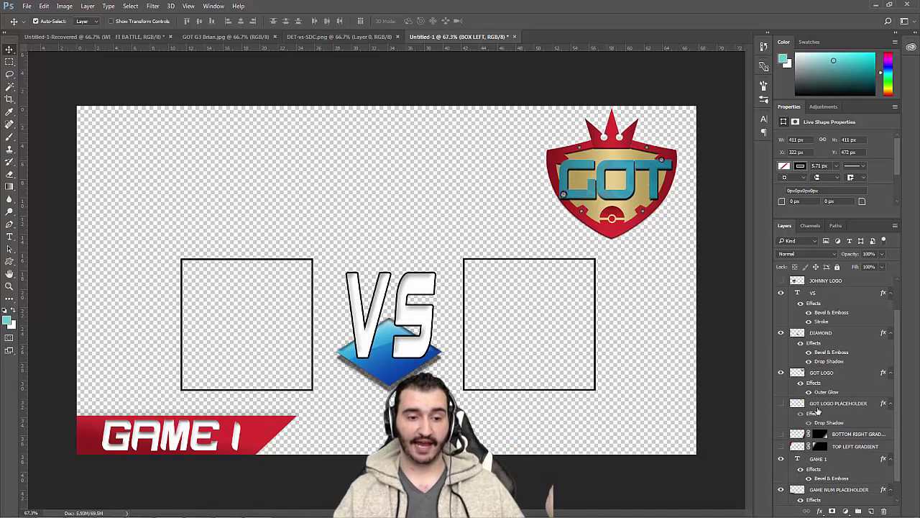
click(782, 403)
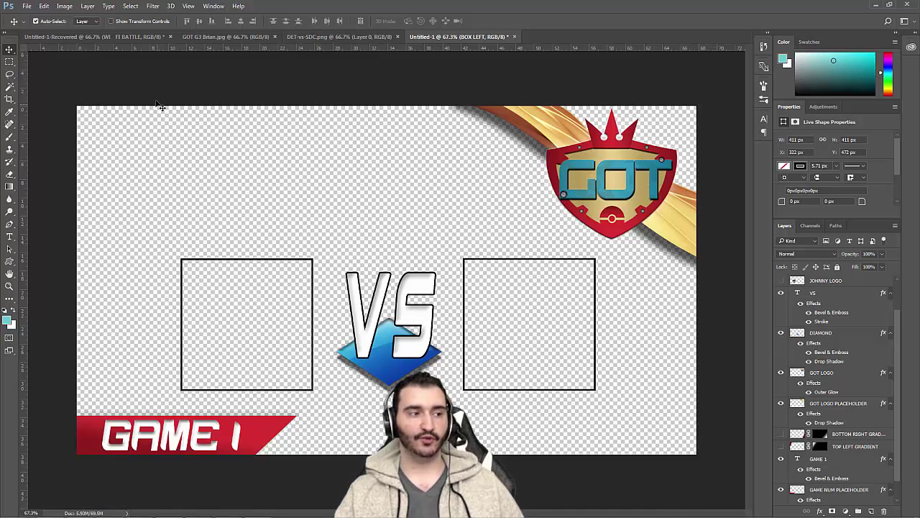
Turn on the TOP LEFT GRADIENT layer, comparing with the DET-vs-SDC and GOT G3 Brian references
click(317, 36)
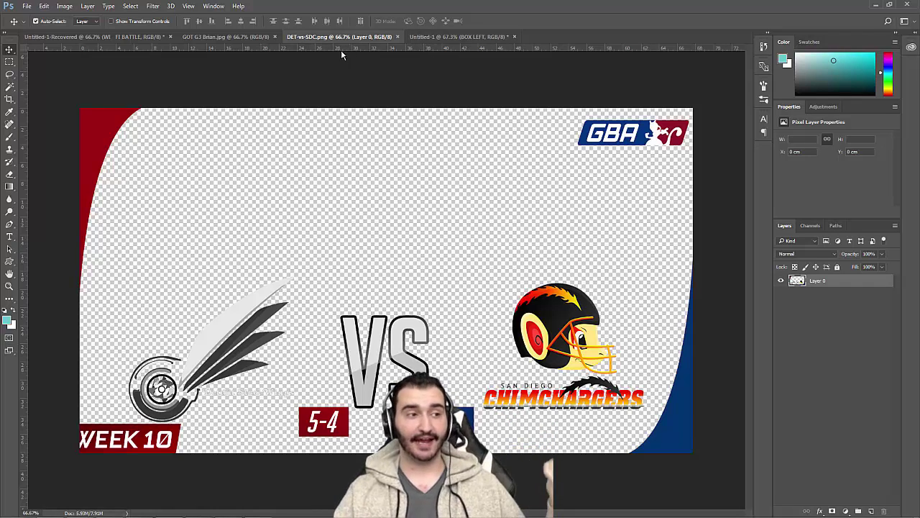
click(242, 35)
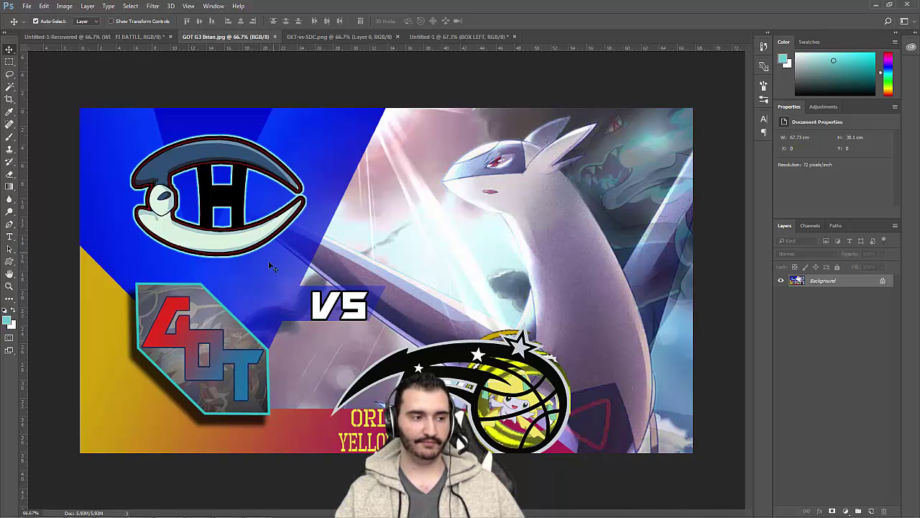
click(421, 38)
scroll(834, 392, down, 1)
scroll(834, 395, down, 1)
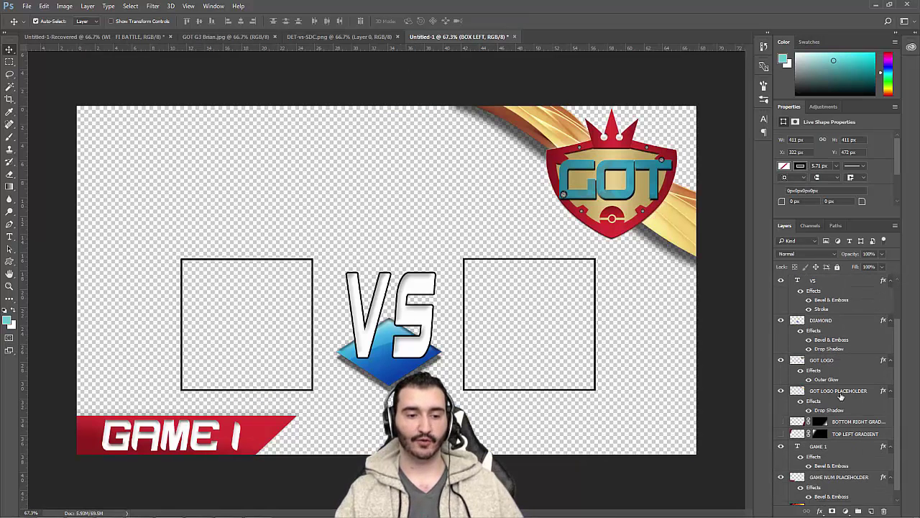
scroll(812, 413, down, 2)
click(781, 424)
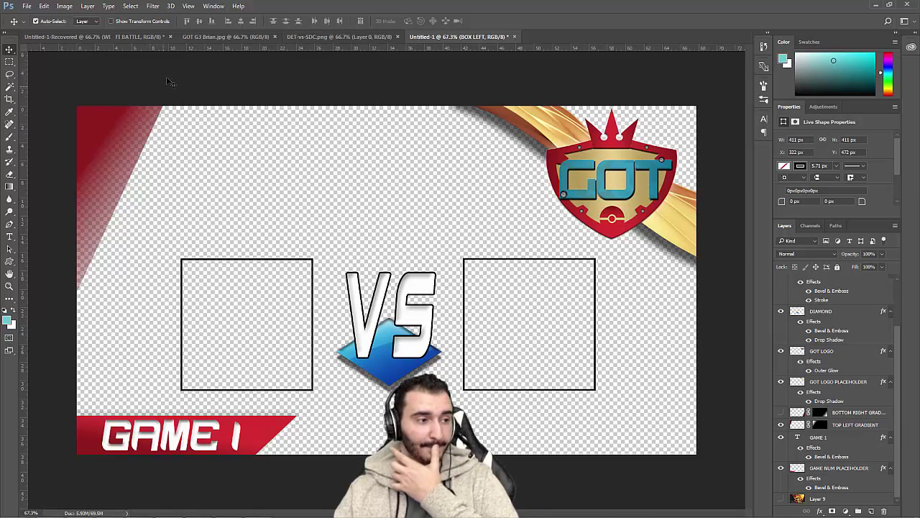
click(338, 36)
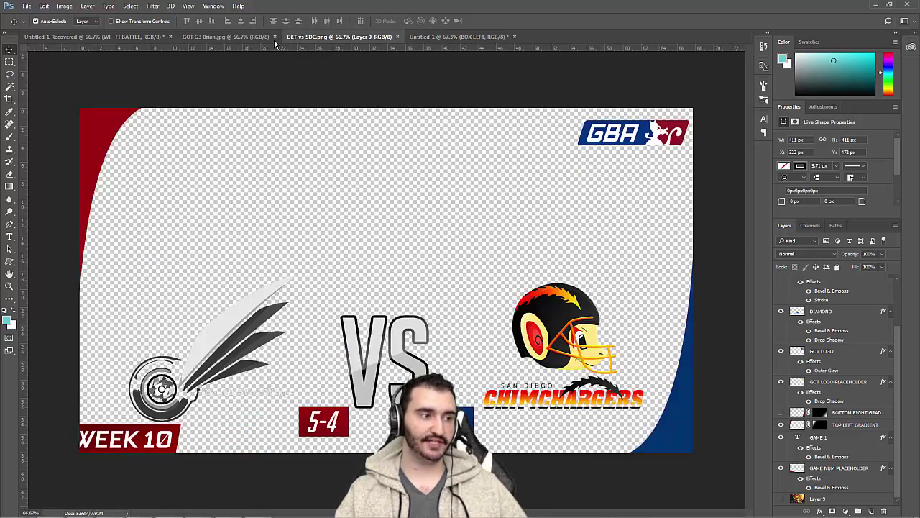
click(437, 34)
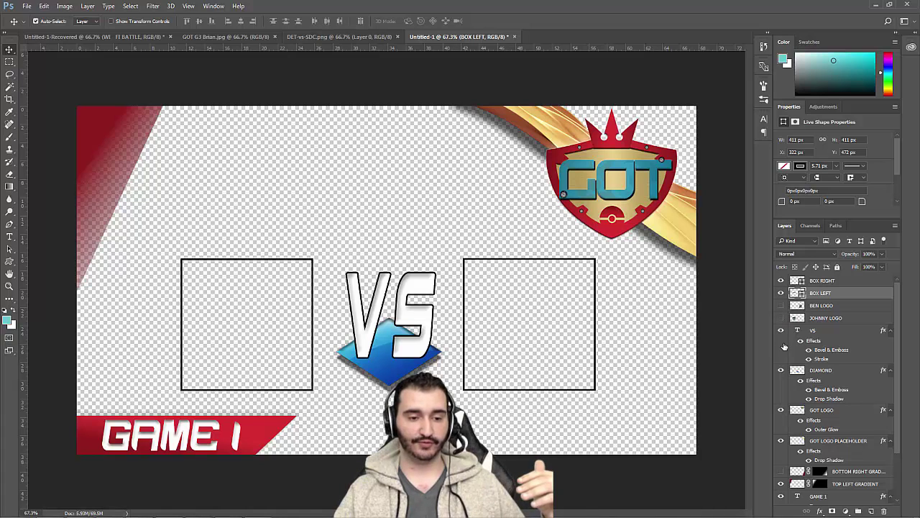
Turn on the BOTTOM RIGHT GRADIENT layer and recheck the DET-vs-SDC reference
click(781, 471)
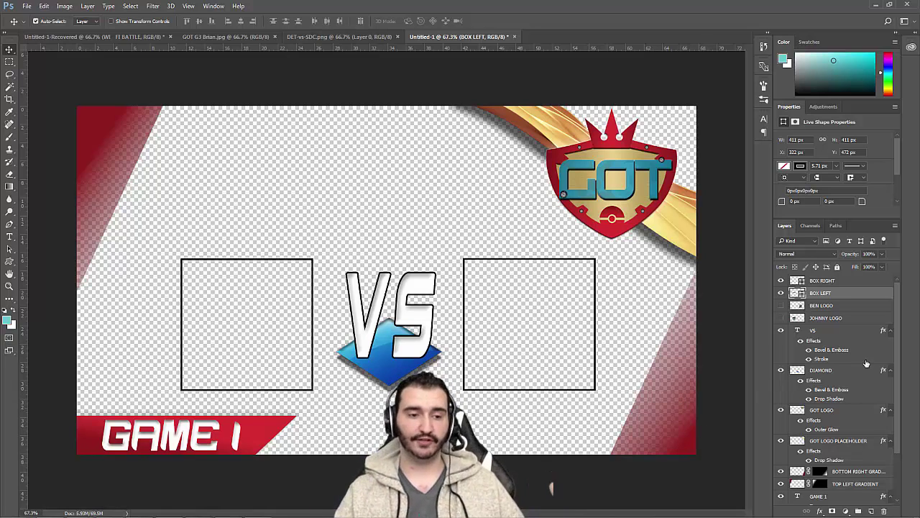
scroll(866, 360, down, 1)
scroll(865, 359, up, 1)
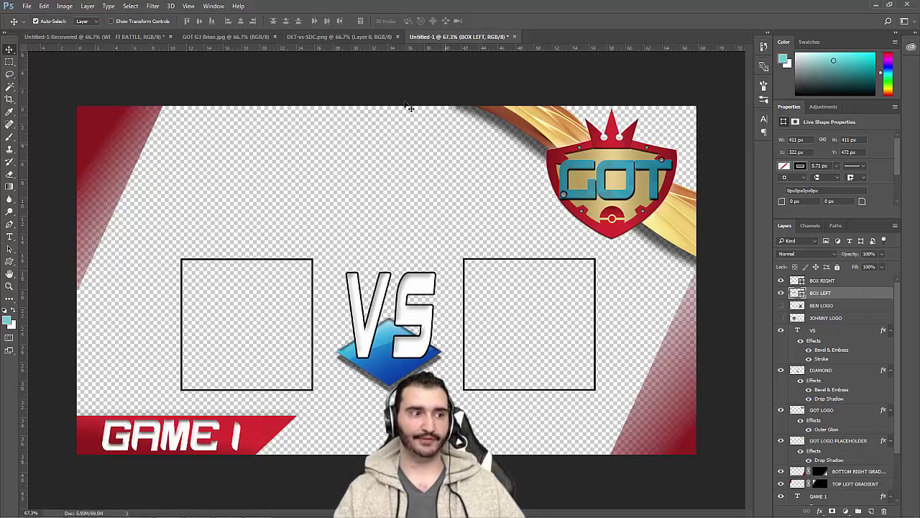
click(354, 36)
click(454, 39)
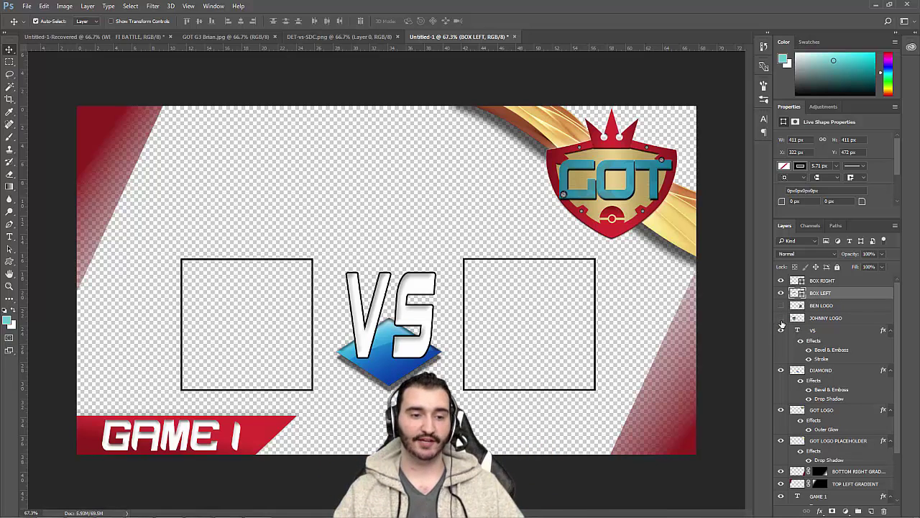
Show JOHNNY LOGO and BEN LOGO, hide BOX LEFT/BOX RIGHT, and select JOHNNY LOGO
click(781, 319)
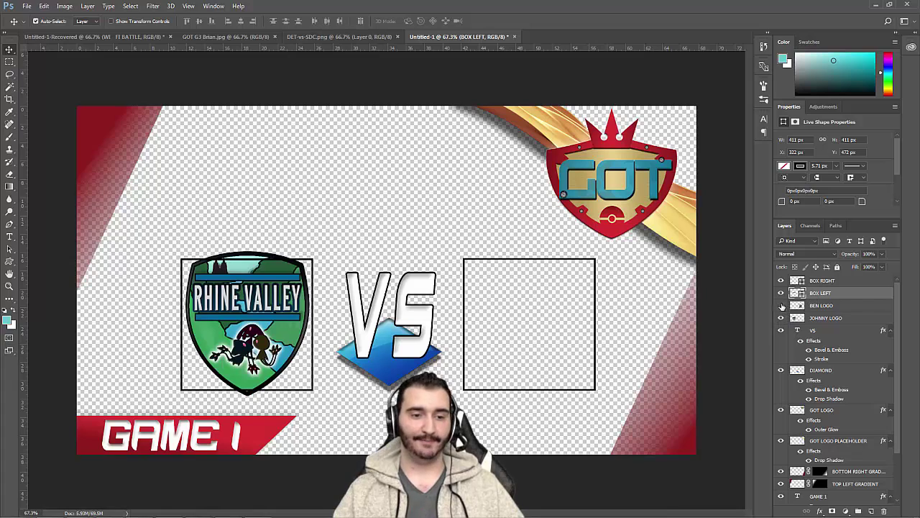
click(781, 305)
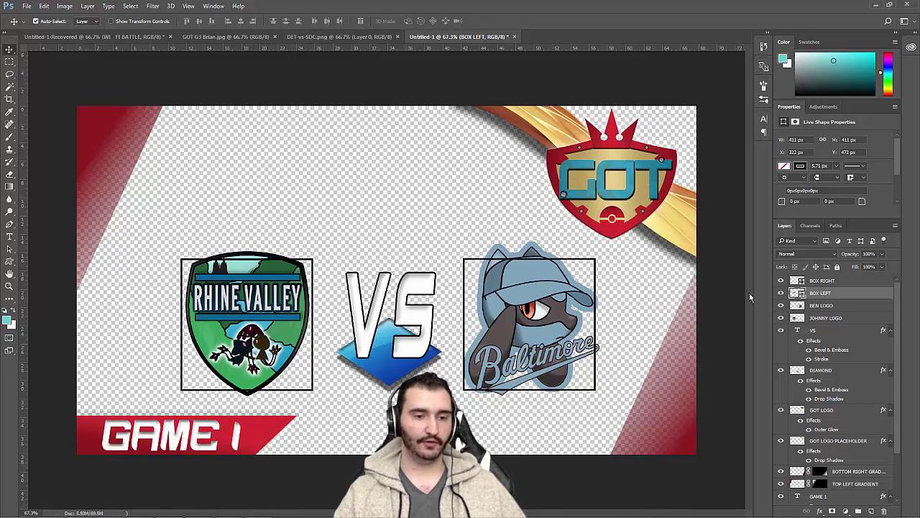
click(781, 293)
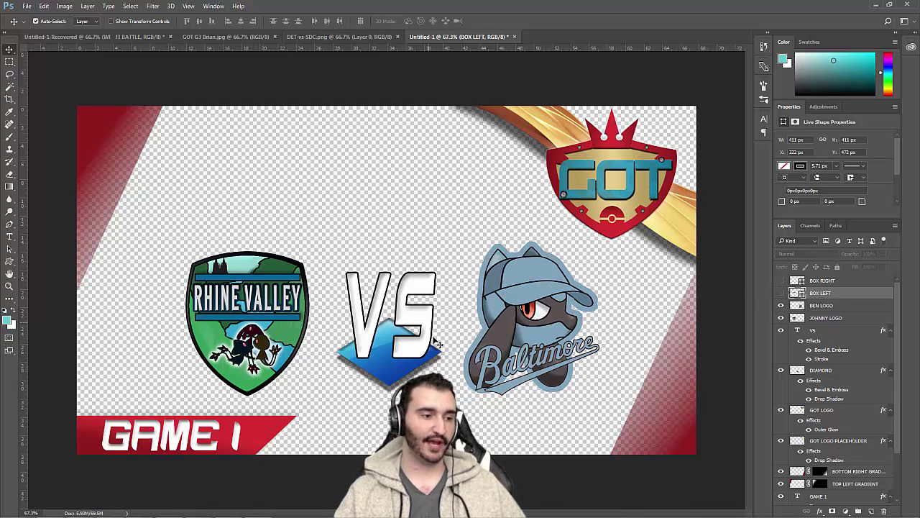
click(865, 307)
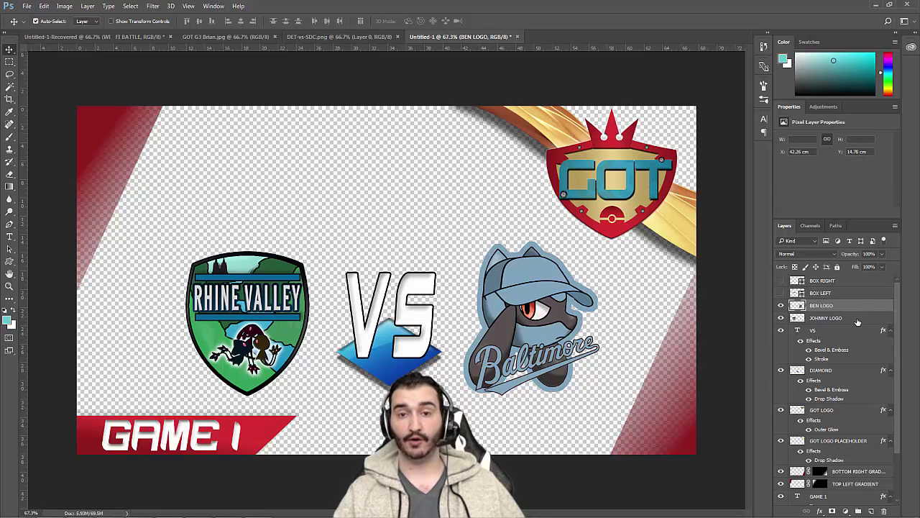
click(857, 319)
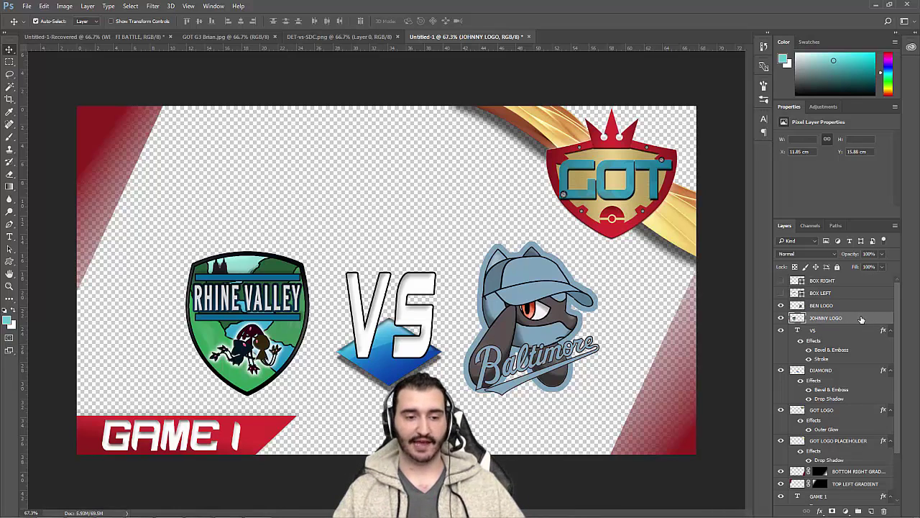
Open JOHNNY LOGO's Layer Style, tweak its opacity, and try then remove Bevel & Emboss
key(space)
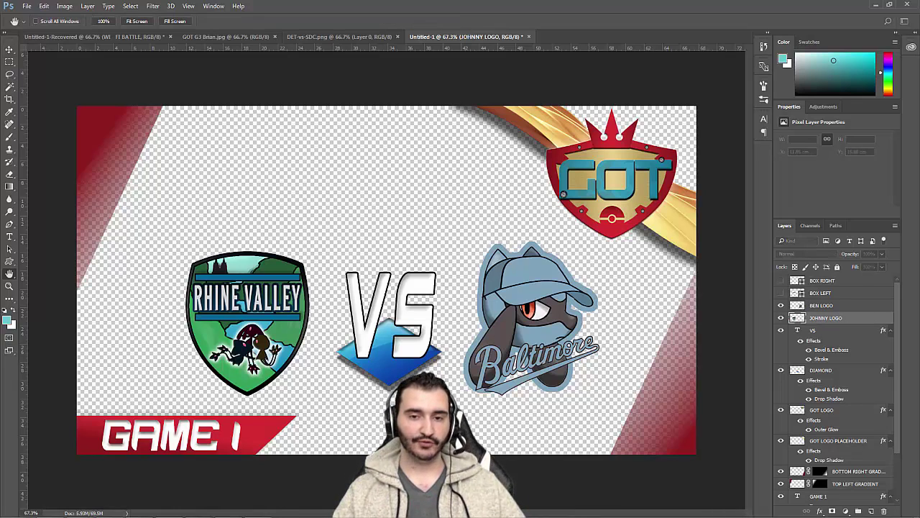
double_click(856, 317)
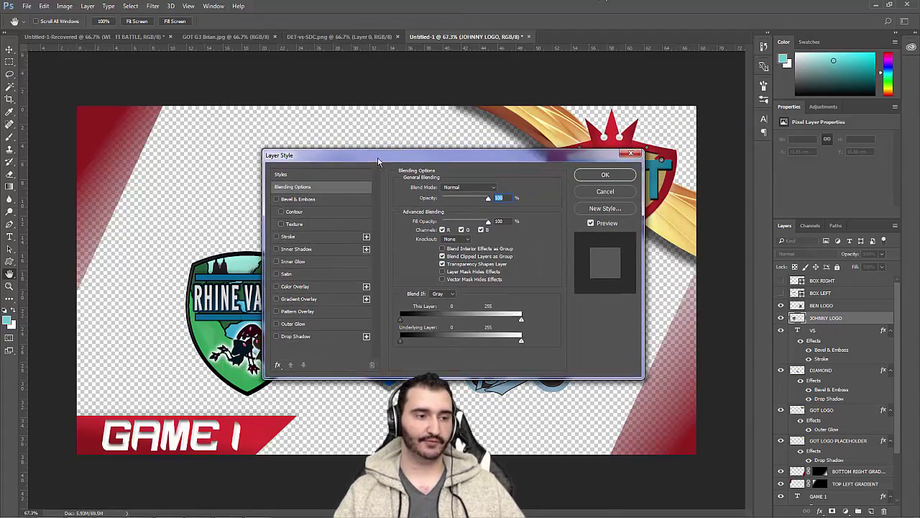
drag(370, 145, 429, 187)
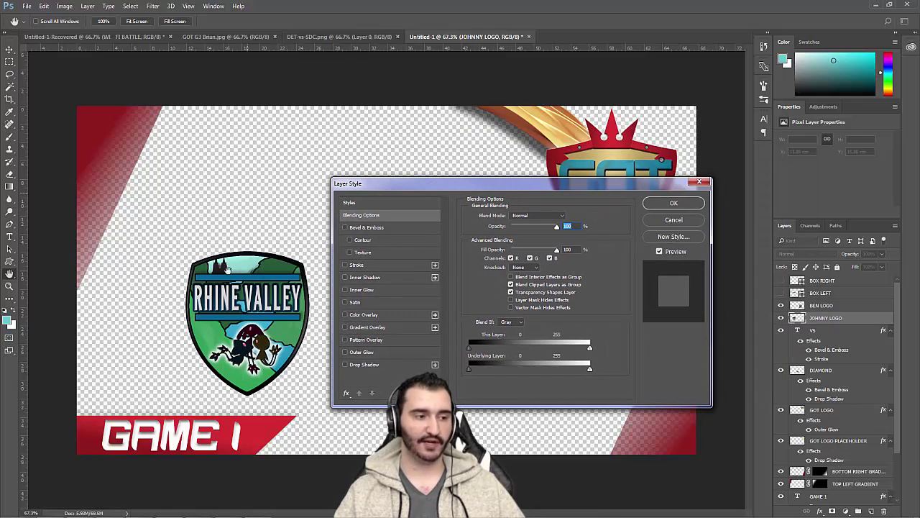
drag(362, 186, 373, 194)
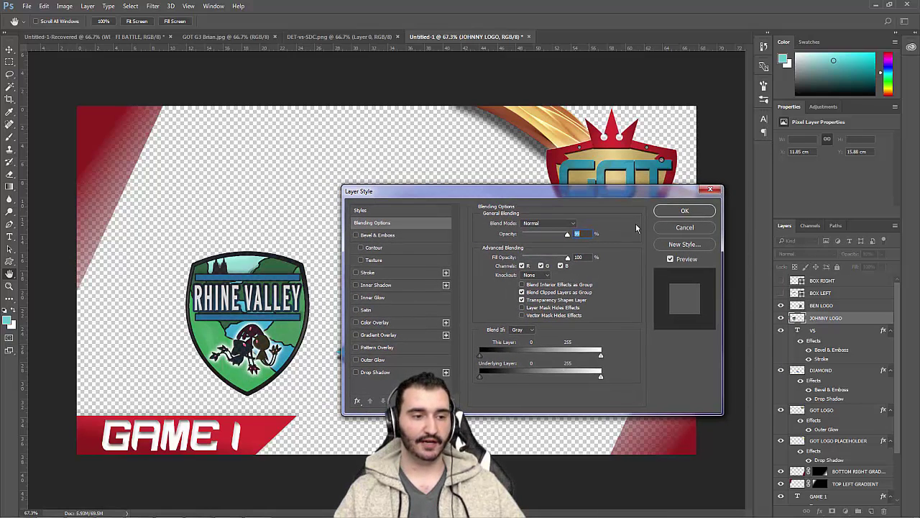
drag(566, 235, 573, 237)
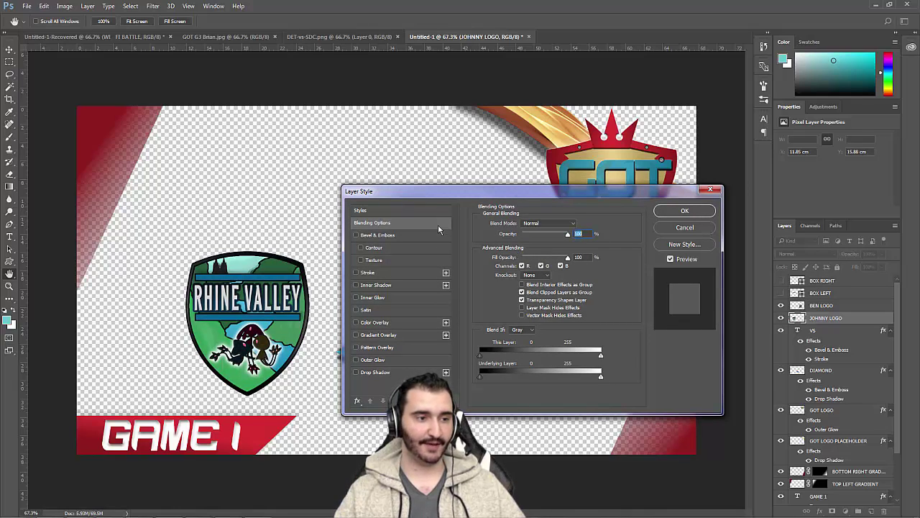
click(380, 235)
click(404, 222)
key(ctrl+minus)
key(ctrl+plus)
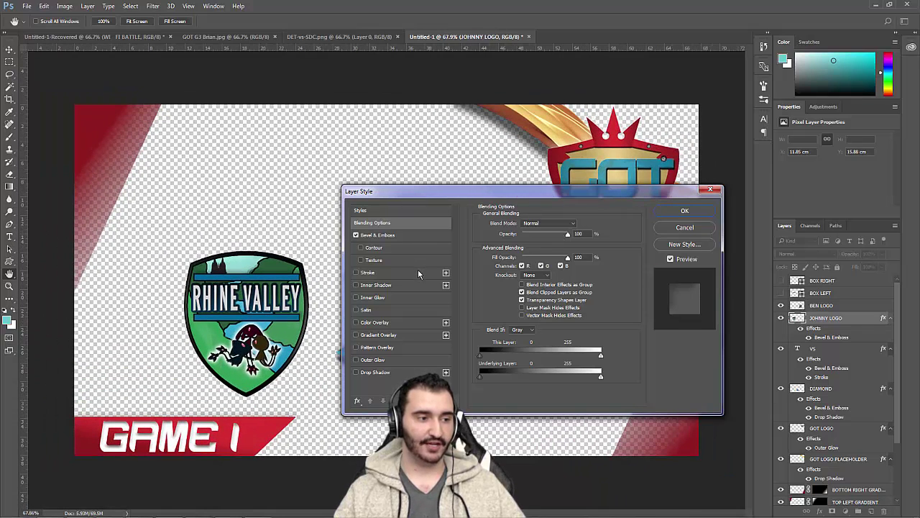
click(367, 237)
click(355, 236)
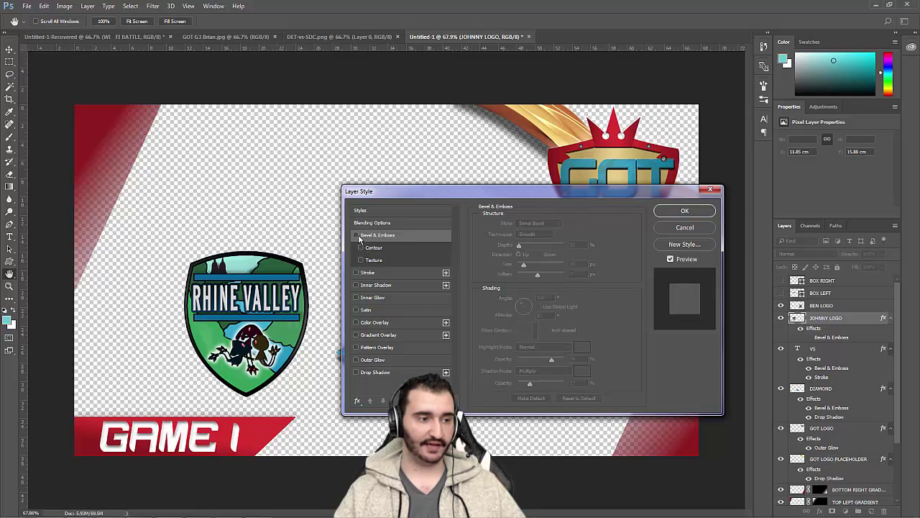
key(ctrl+minus)
key(ctrl+plus)
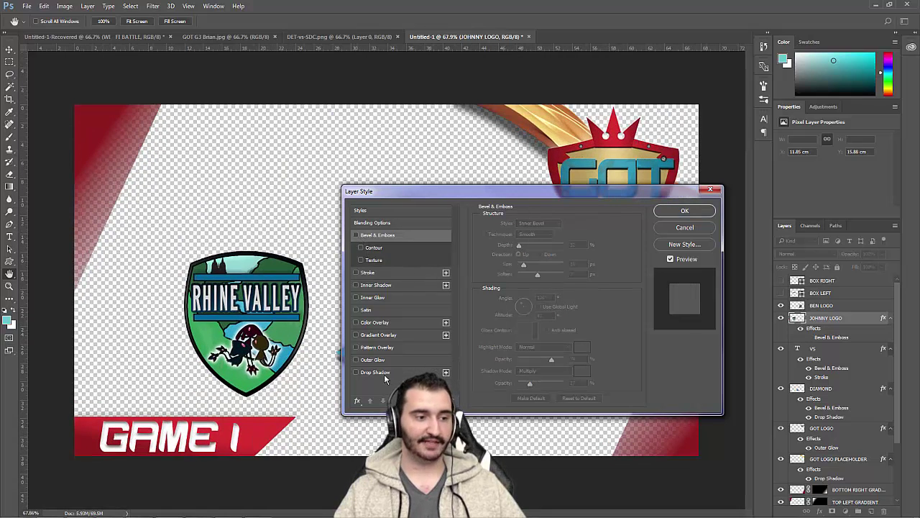
Add a Drop Shadow to the RHINE VALLEY logo with adjusted angle, opacity and distance
click(356, 373)
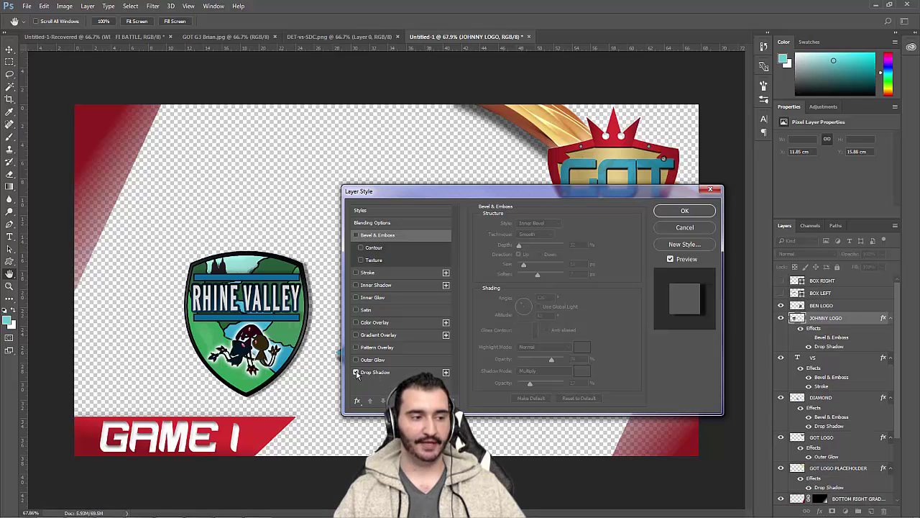
click(374, 373)
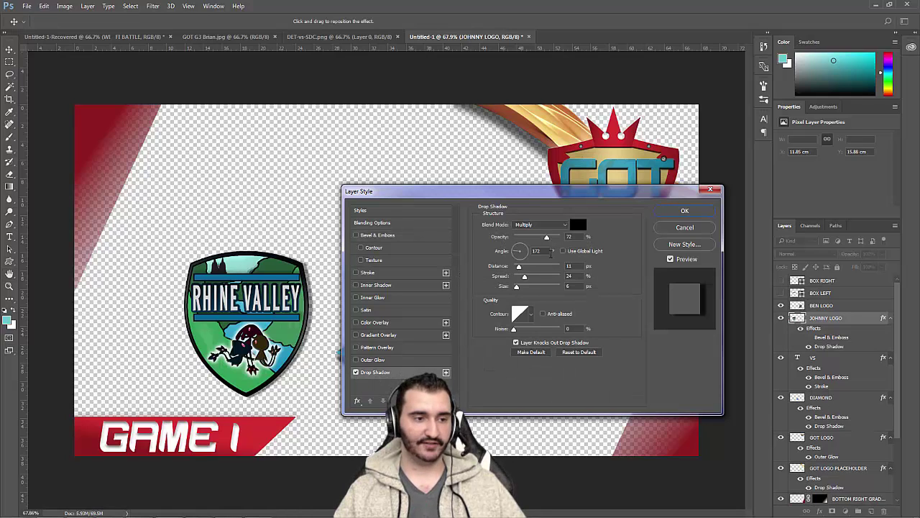
double_click(551, 250)
text(45)
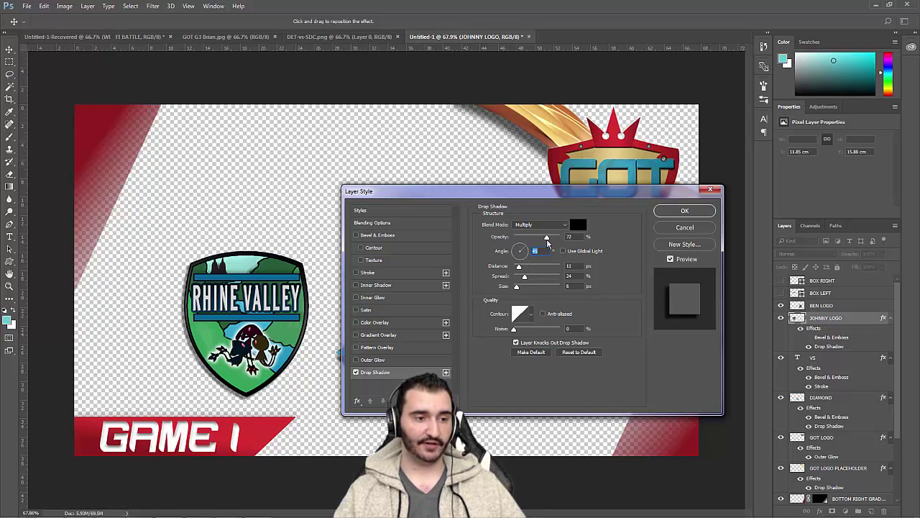
drag(547, 238, 553, 241)
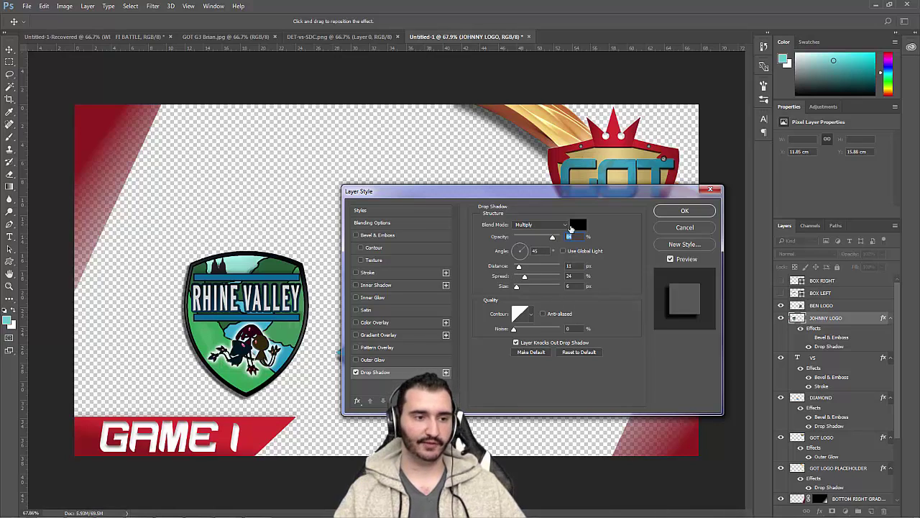
drag(518, 266, 524, 268)
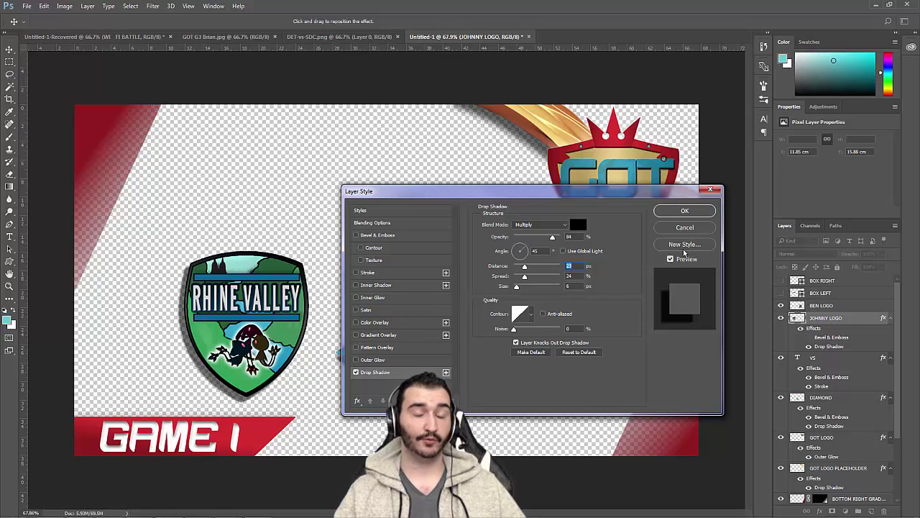
click(524, 248)
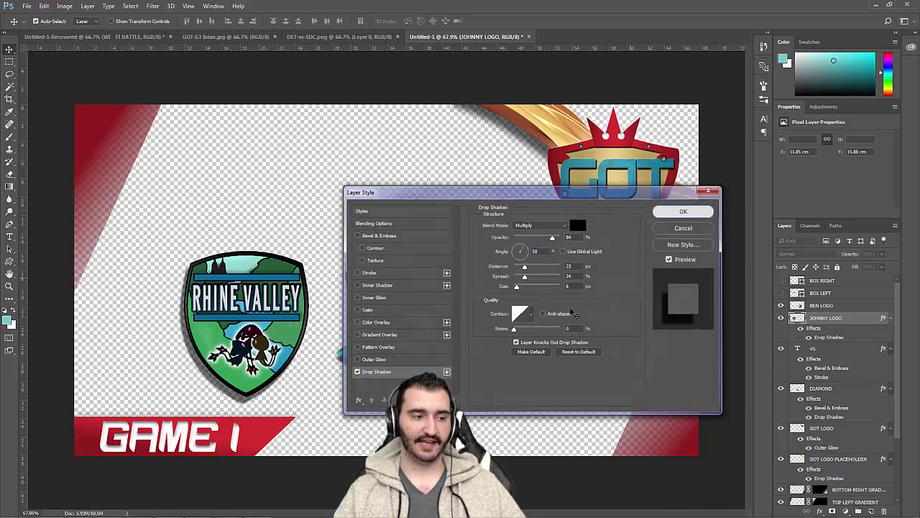
key(Return)
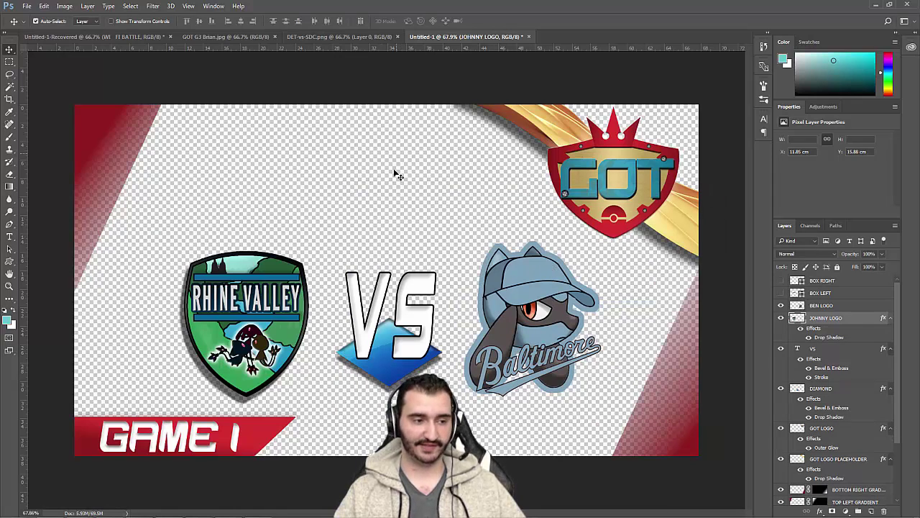
Give BEN LOGO a Drop Shadow with a 121° angle and 28 px distance
click(851, 305)
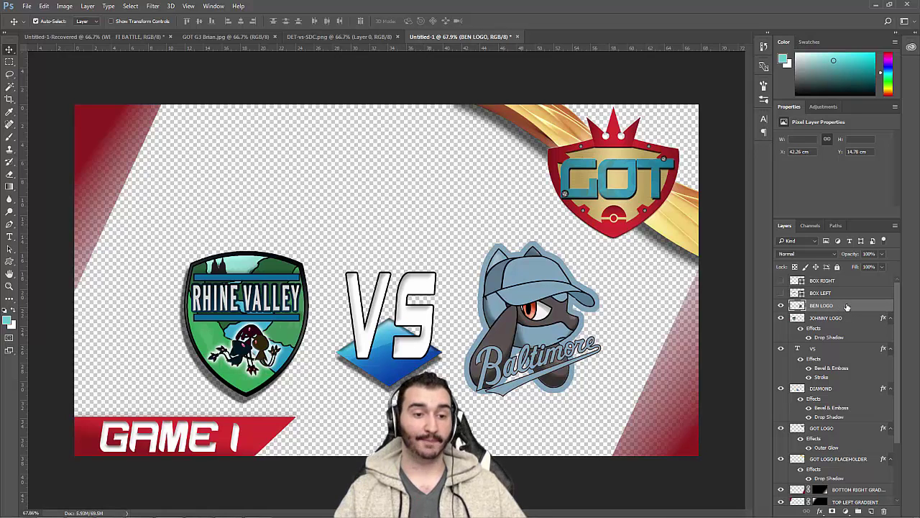
double_click(847, 306)
mouse_move(531, 184)
mouse_down()
mouse_move(253, 185)
mouse_move(250, 201)
mouse_up()
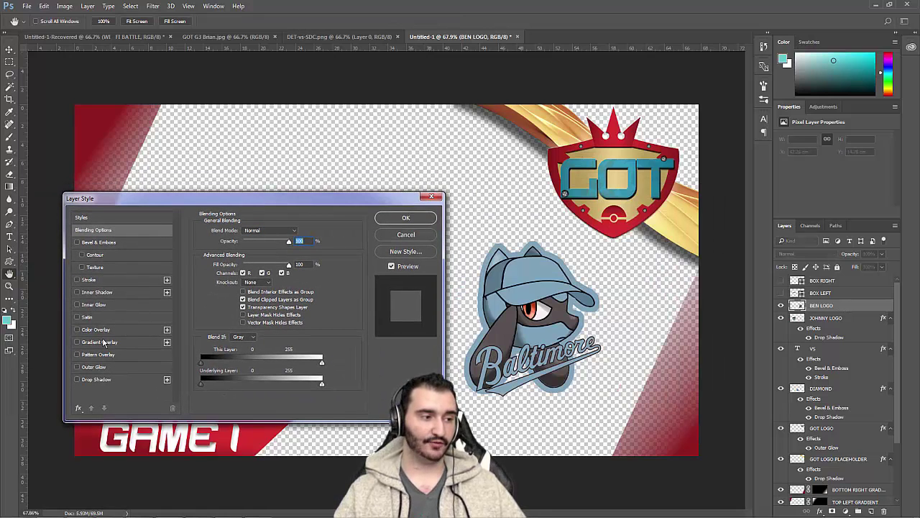
click(109, 384)
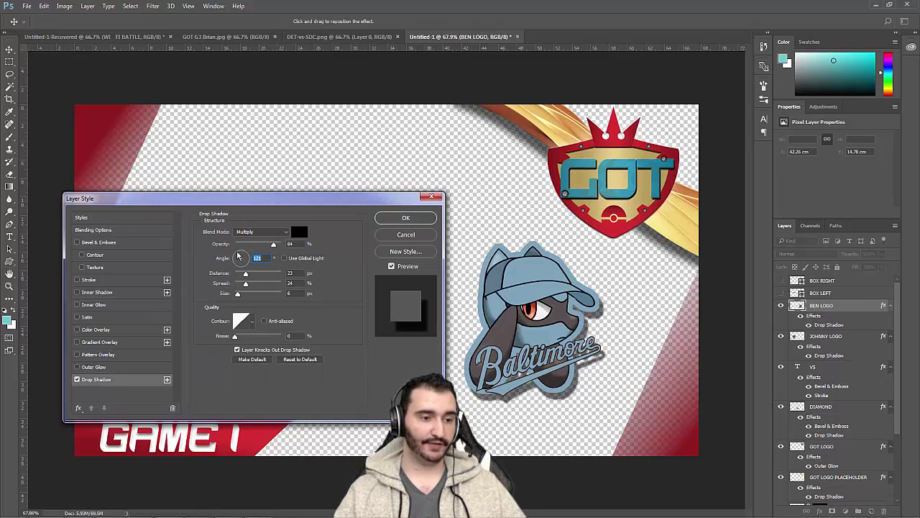
click(238, 256)
drag(594, 360, 595, 363)
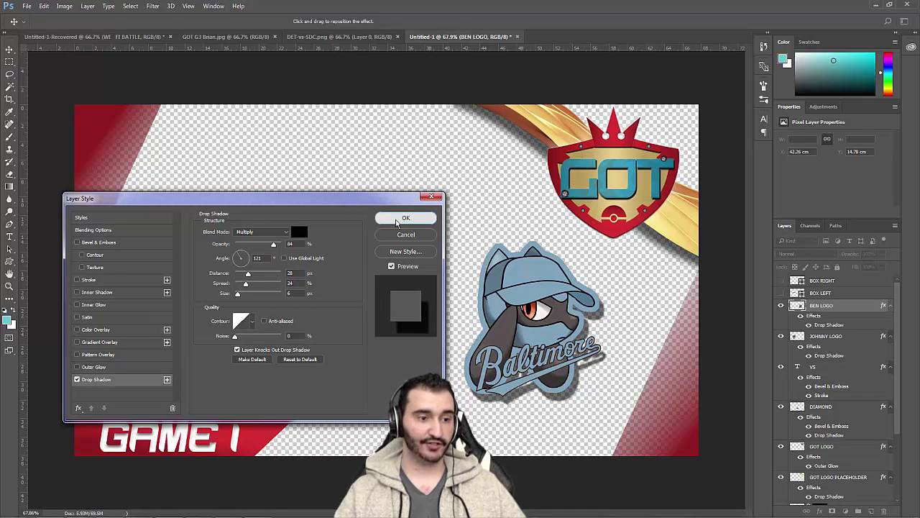
click(422, 217)
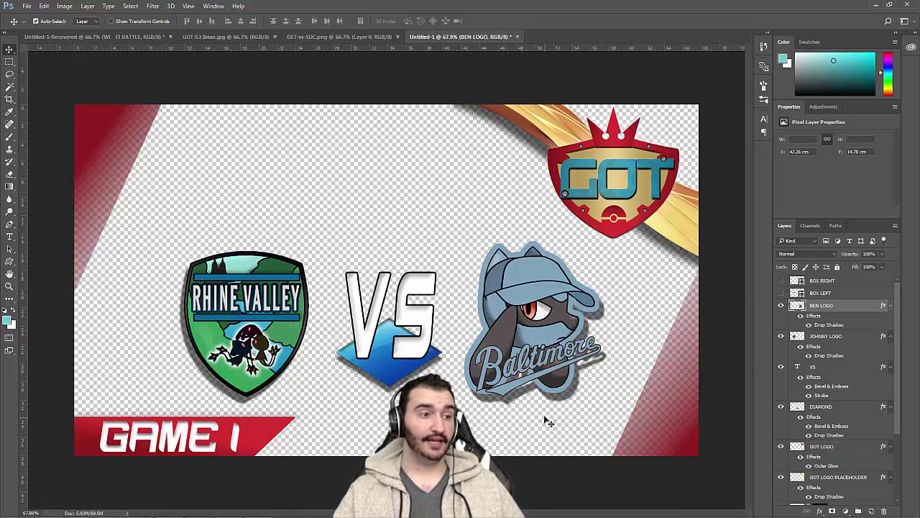
click(371, 39)
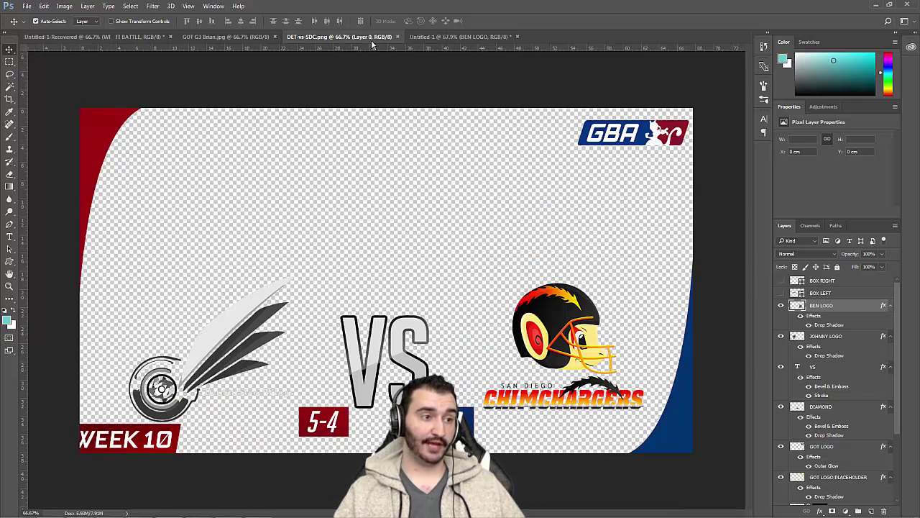
click(460, 37)
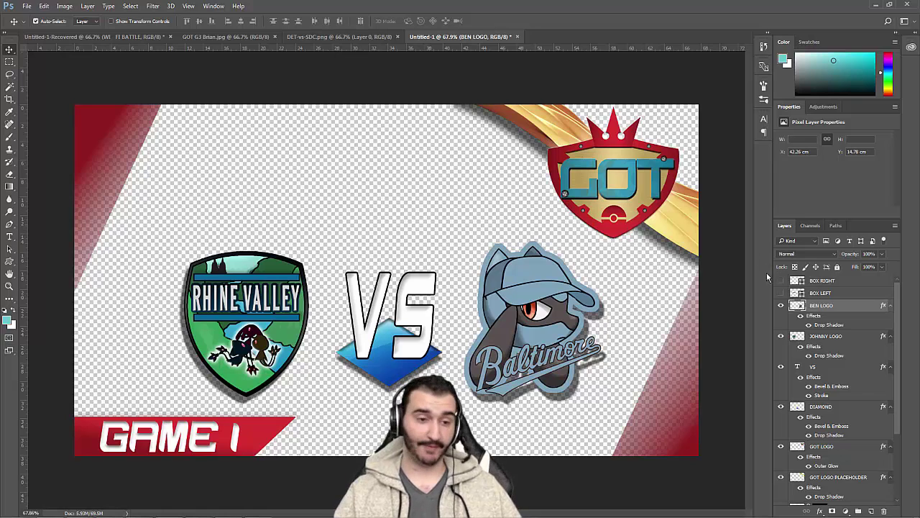
click(891, 293)
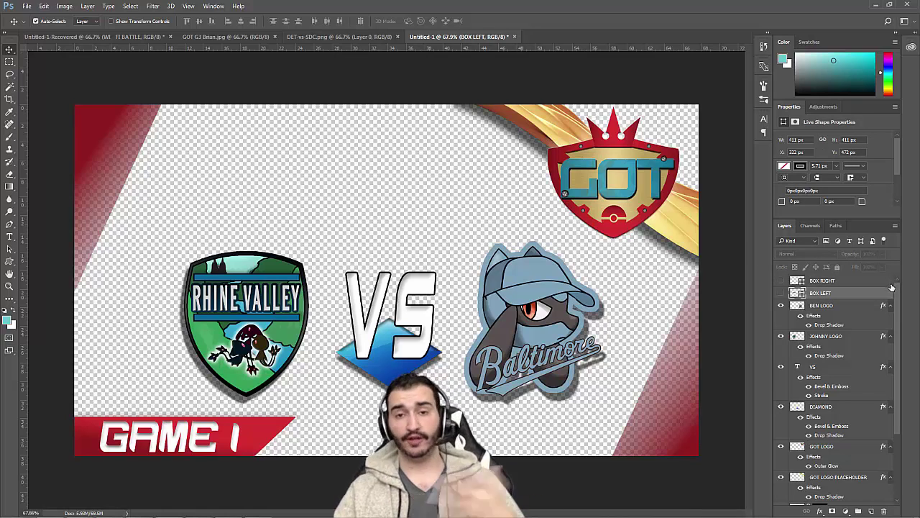
drag(898, 298, 898, 312)
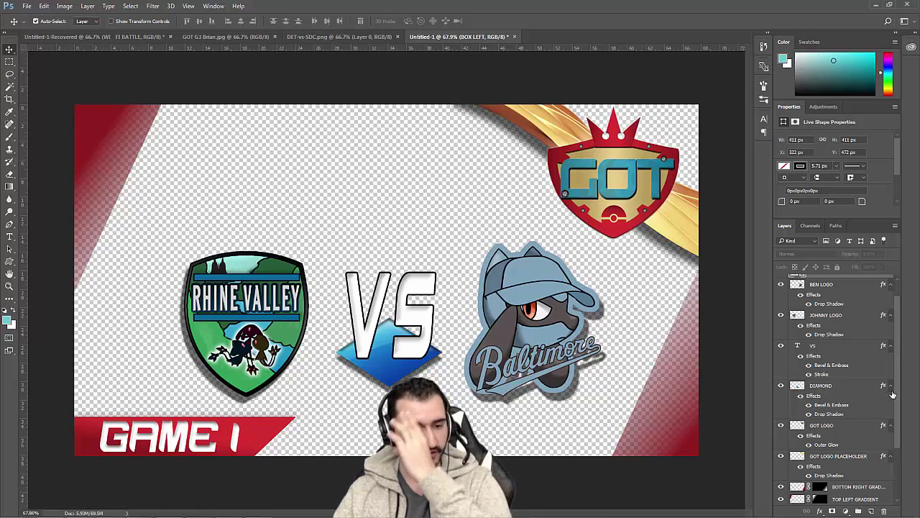
scroll(870, 432, down, 3)
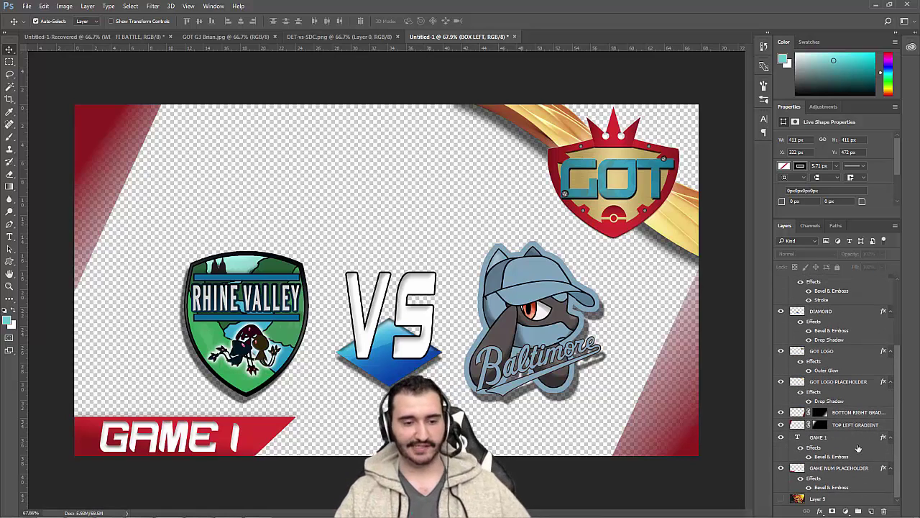
Turn on Layer 9 to reveal the Charizard fan-art background
click(781, 498)
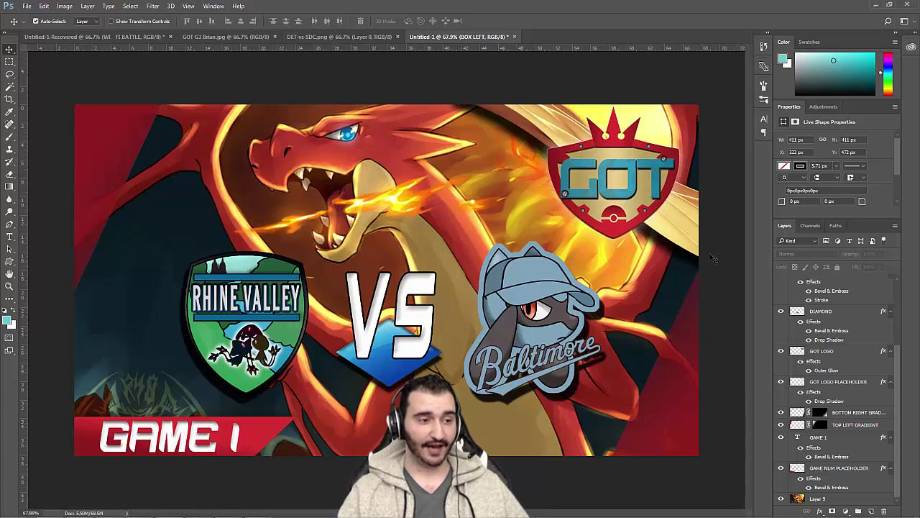
Open Images > Pokemon Fanart > Entei 2.jpg, then hide Layer 9 in Untitled-1
click(29, 6)
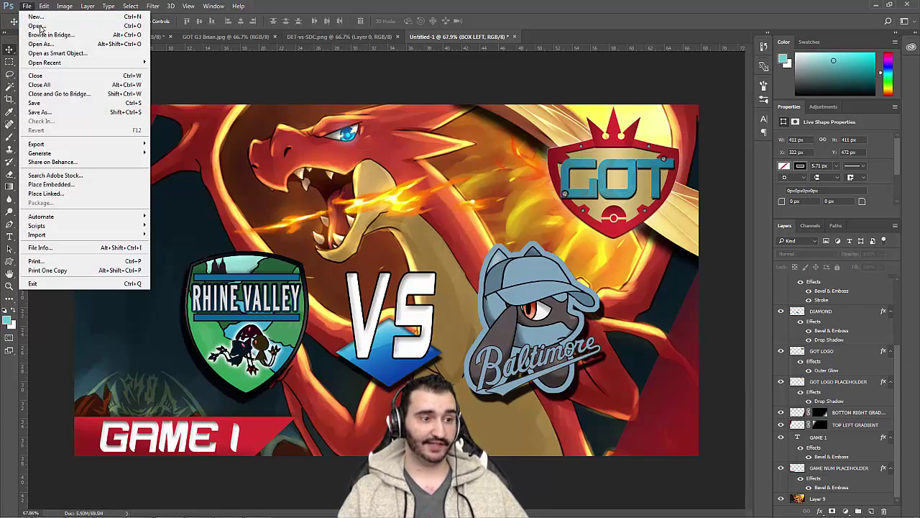
click(43, 25)
click(122, 156)
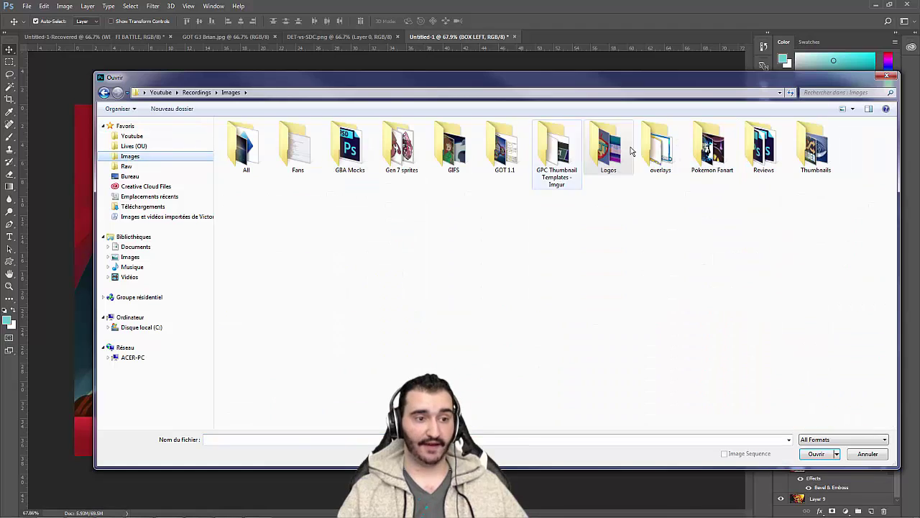
double_click(723, 152)
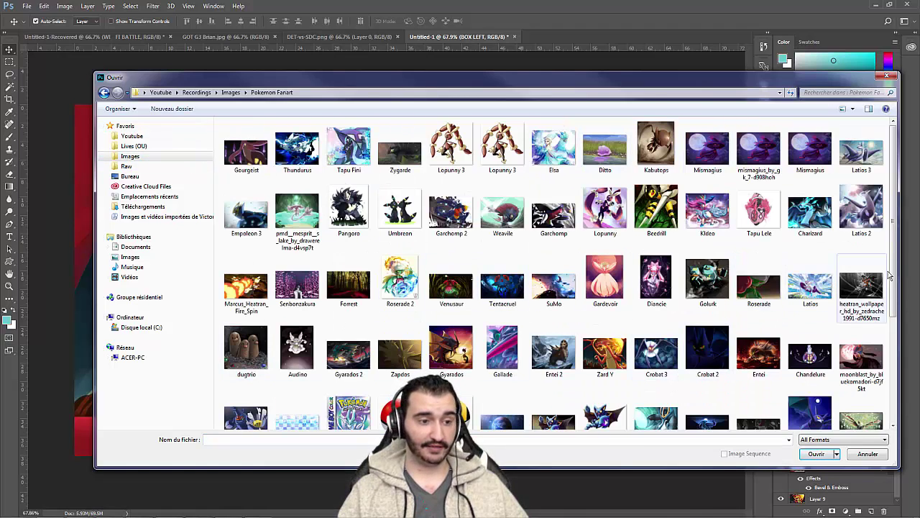
double_click(560, 361)
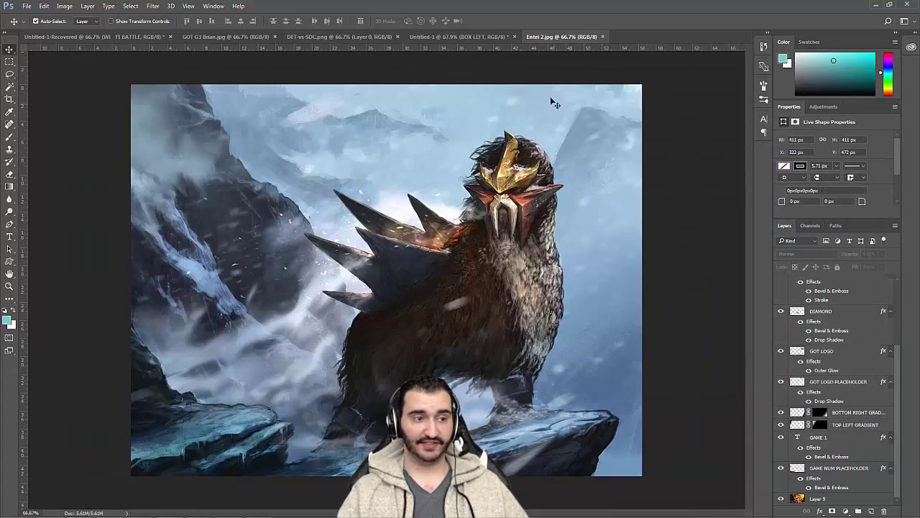
click(471, 36)
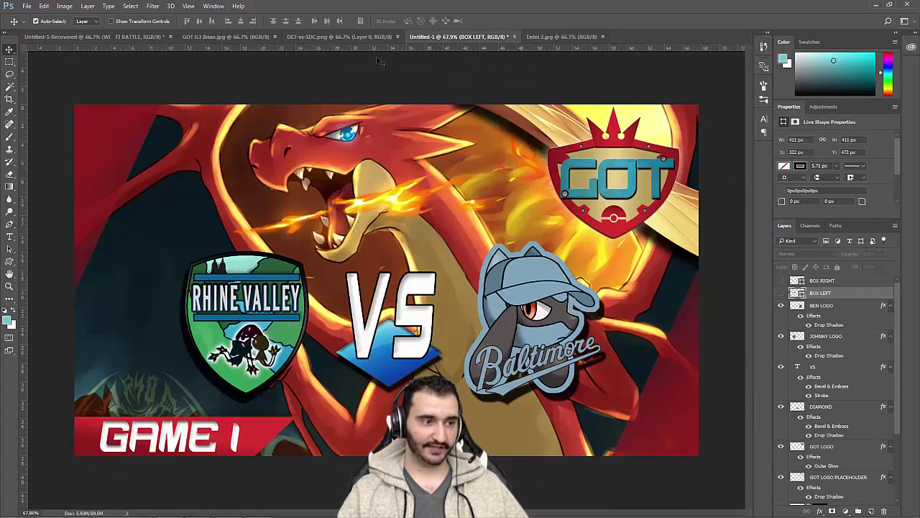
scroll(834, 431, down, 2)
scroll(834, 432, down, 2)
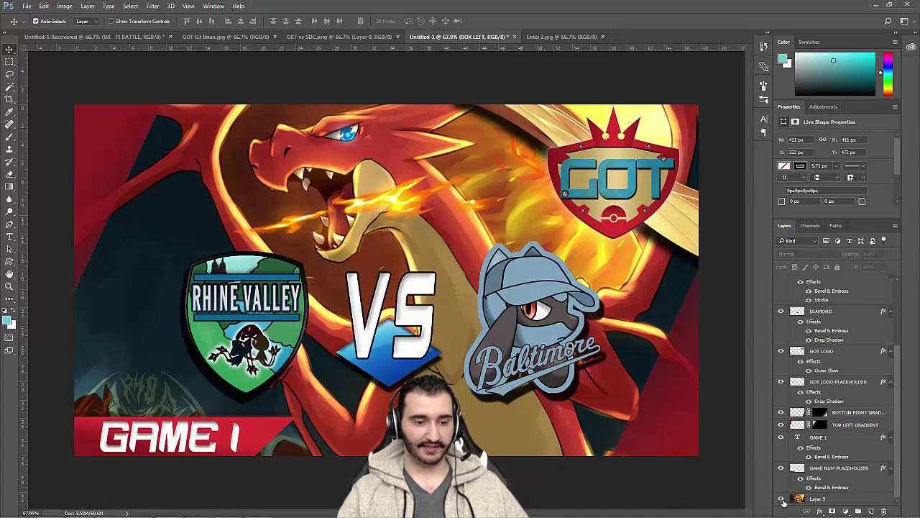
click(781, 499)
Drag the Entei 2 image layer into the Untitled-1 thumbnail
click(557, 36)
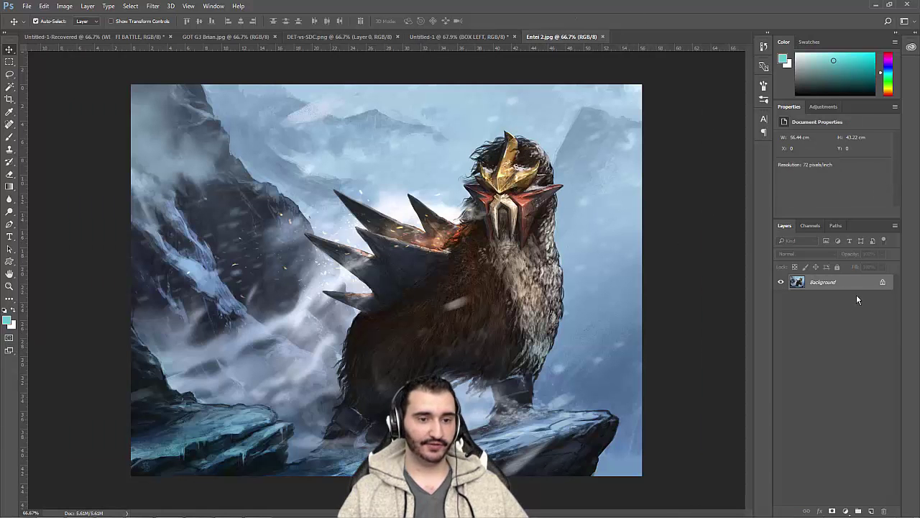
click(883, 286)
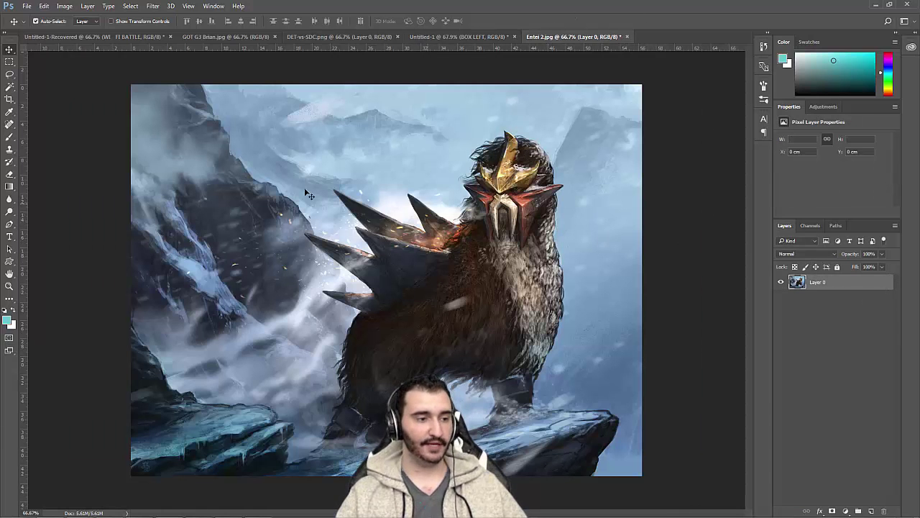
drag(503, 187, 373, 150)
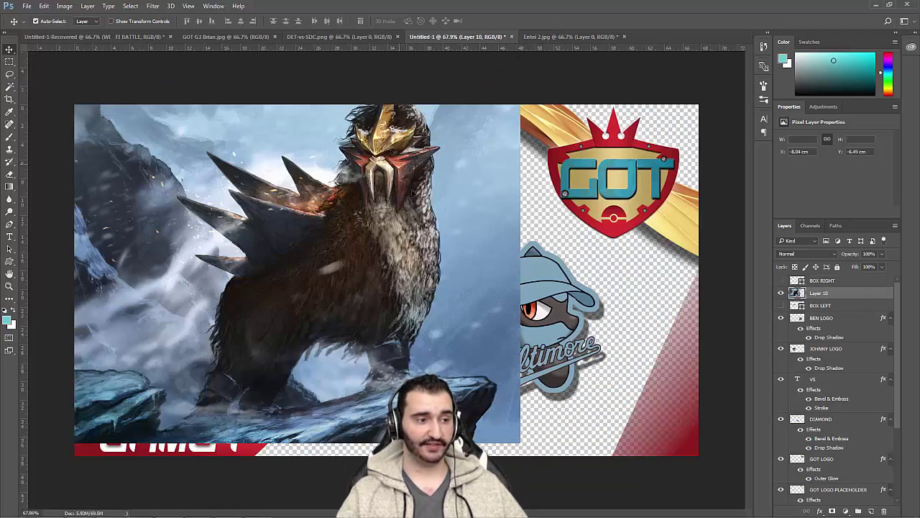
mouse_move(373, 151)
mouse_down()
mouse_move(397, 167)
mouse_move(330, 147)
mouse_up()
Scale the Entei layer up proportionally, flip it horizontally, and shift it to fill the canvas
key(ctrl+t)
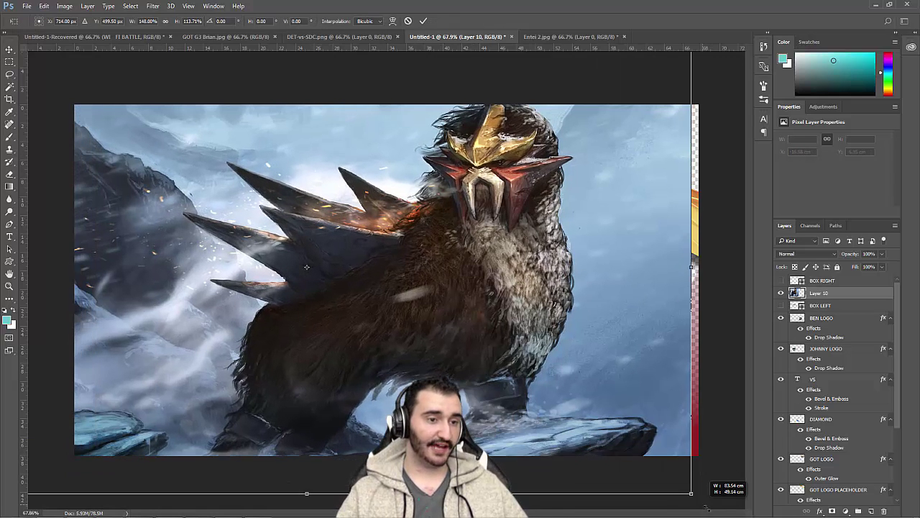
drag(441, 240, 707, 278)
click(166, 21)
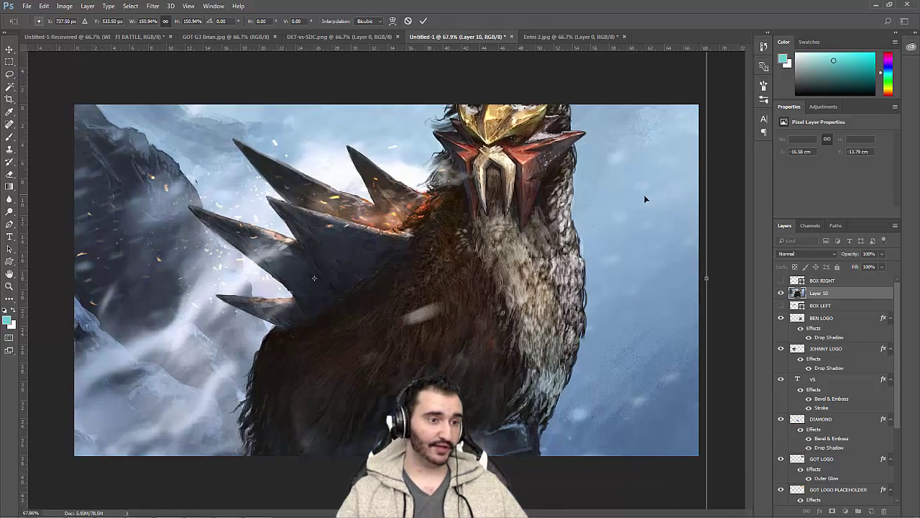
mouse_move(647, 199)
mouse_down()
mouse_move(583, 232)
mouse_move(640, 236)
mouse_up()
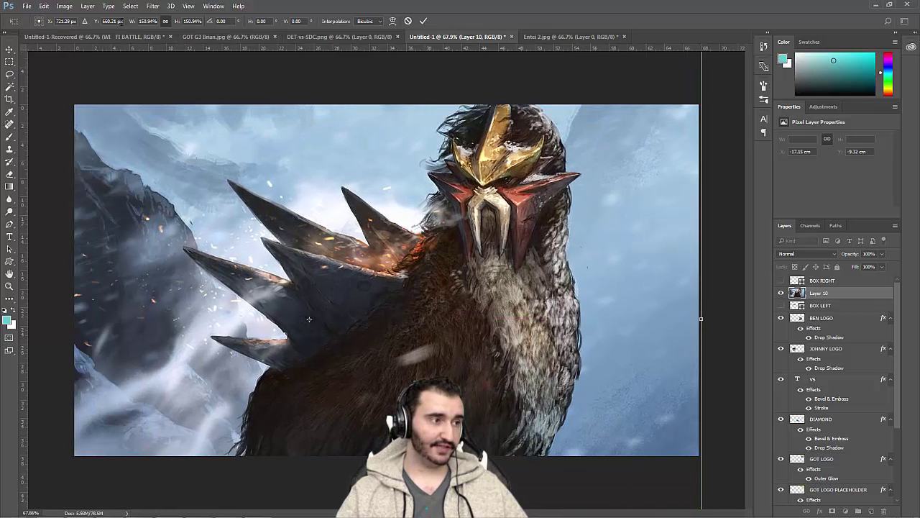
click(44, 5)
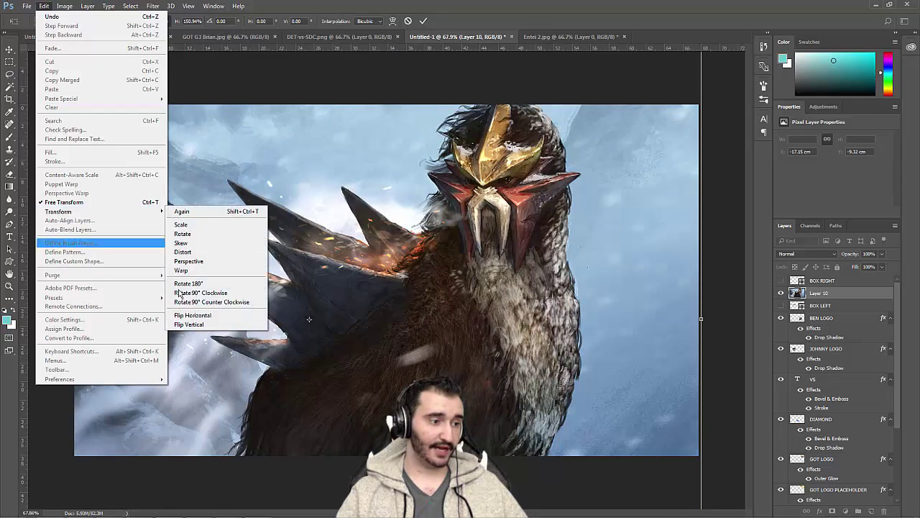
click(216, 317)
drag(357, 307, 510, 276)
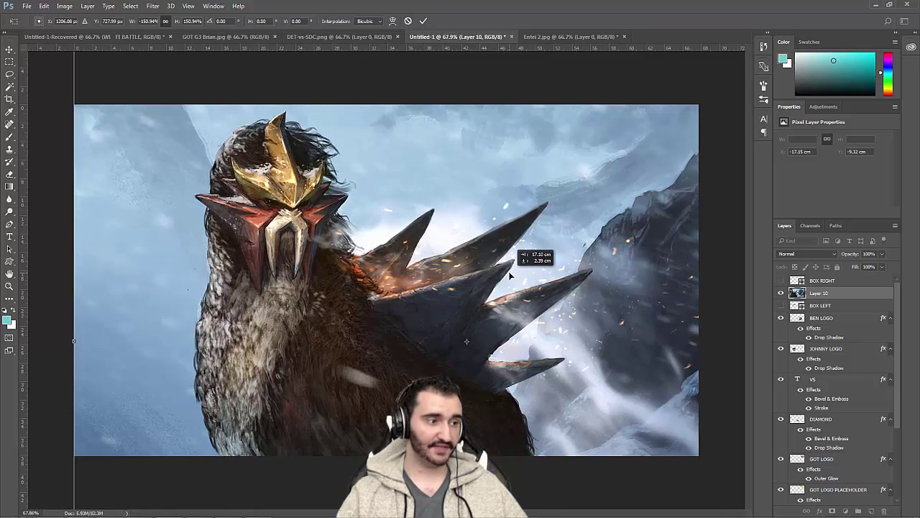
Commit the Entei transform, move Layer 10 above Layer 9, and hide Entei to show Charizard
click(423, 21)
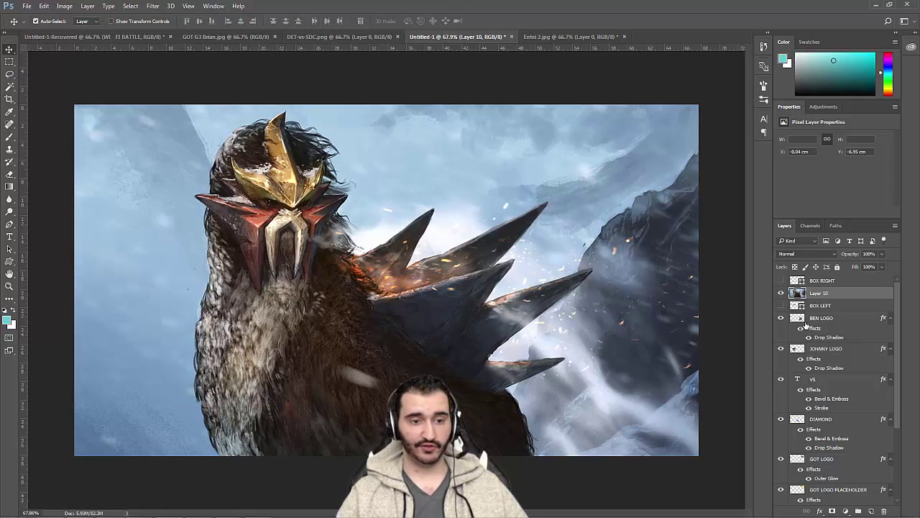
drag(826, 293, 832, 470)
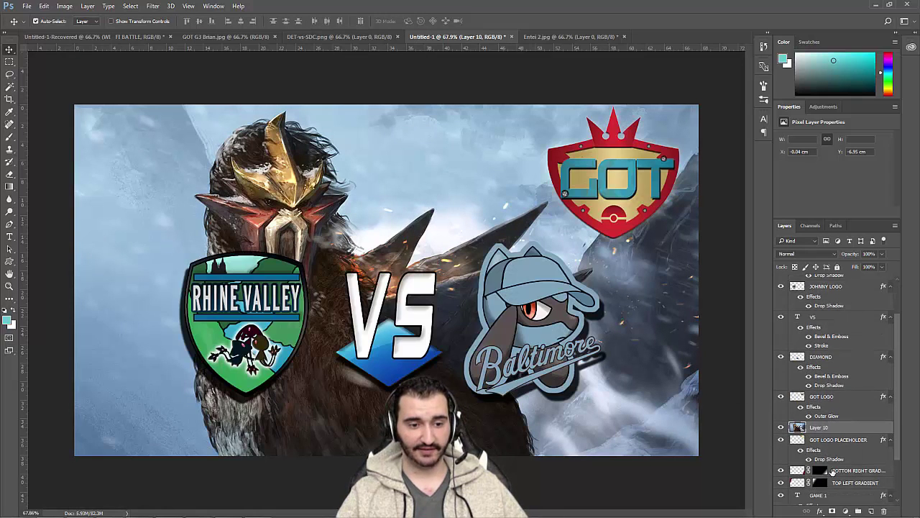
scroll(834, 460, down, 2)
drag(845, 379, 845, 493)
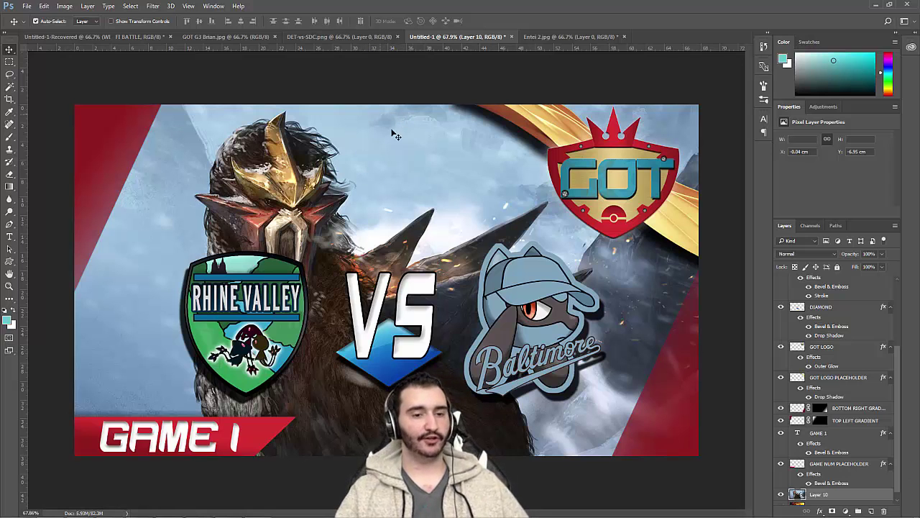
scroll(821, 450, down, 1)
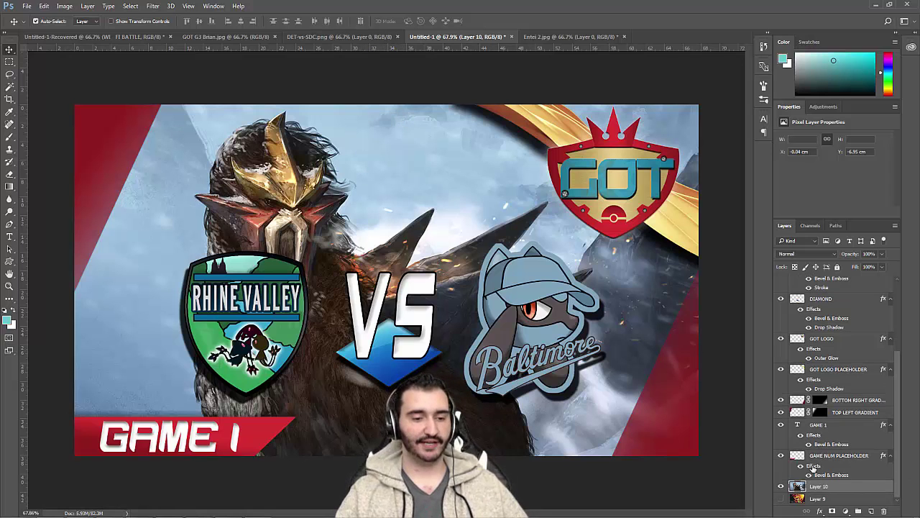
click(781, 487)
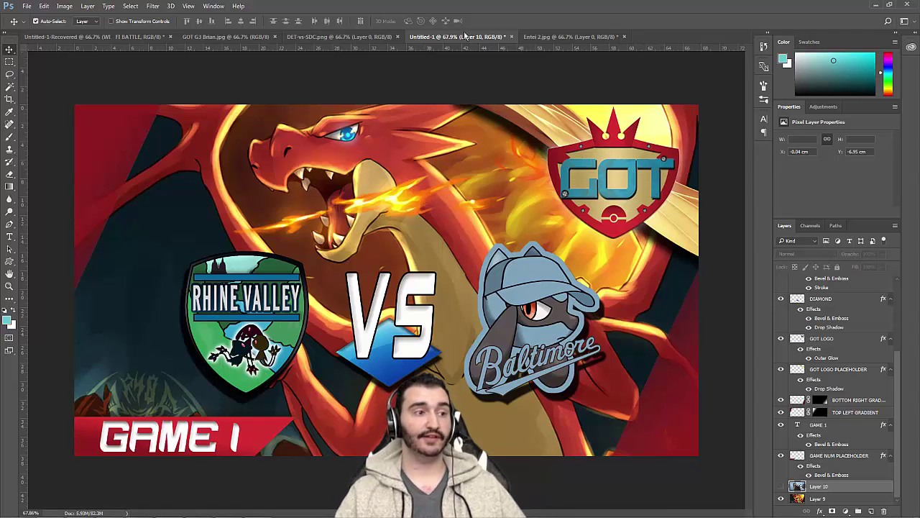
click(396, 37)
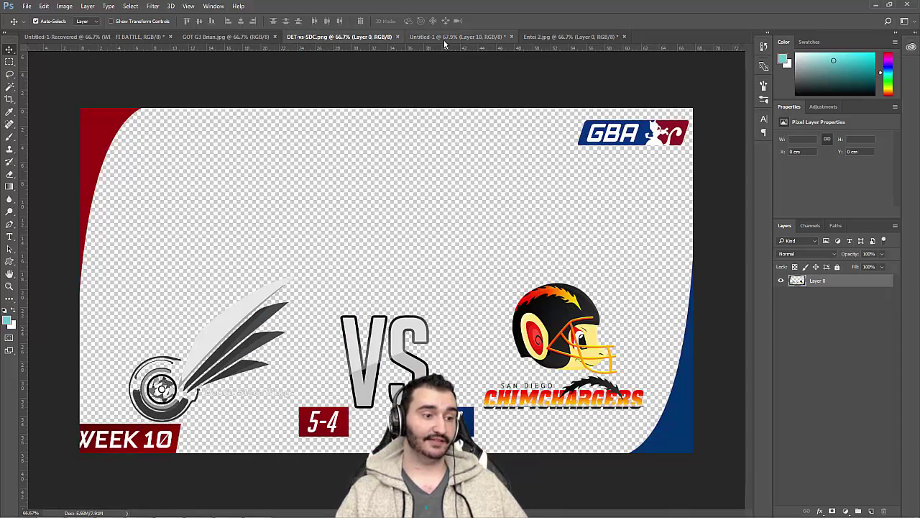
click(444, 39)
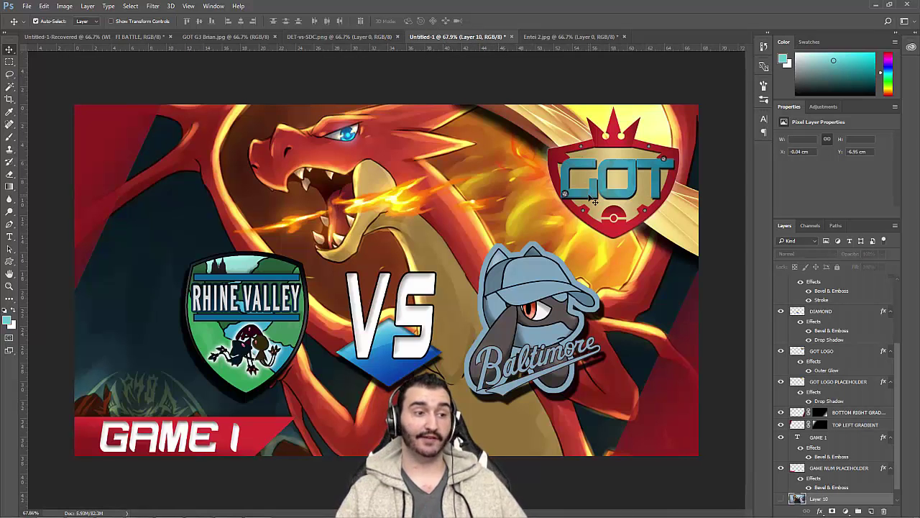